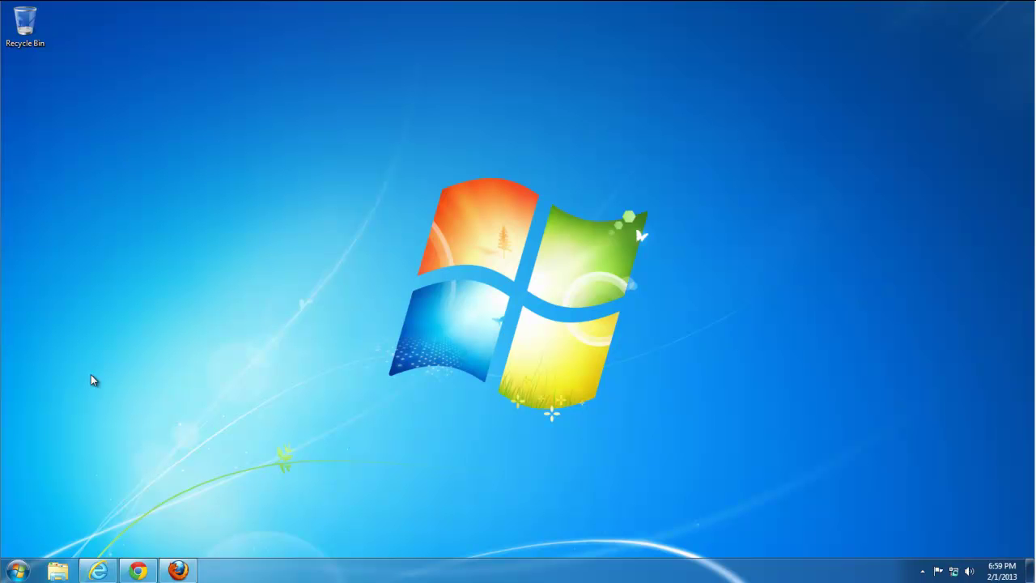
Step: Show Internet Explorer, Chrome and Firefox each opening the Iminent start search page
{"action": "left_click", "coordinate": [100, 572]}
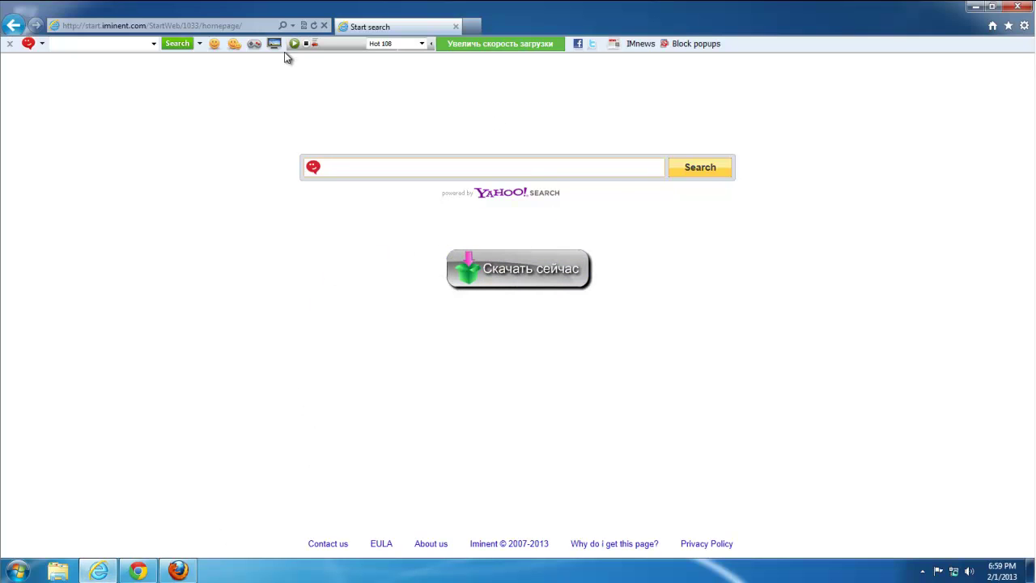
{"action": "left_click", "coordinate": [102, 575]}
{"action": "left_click", "coordinate": [138, 570]}
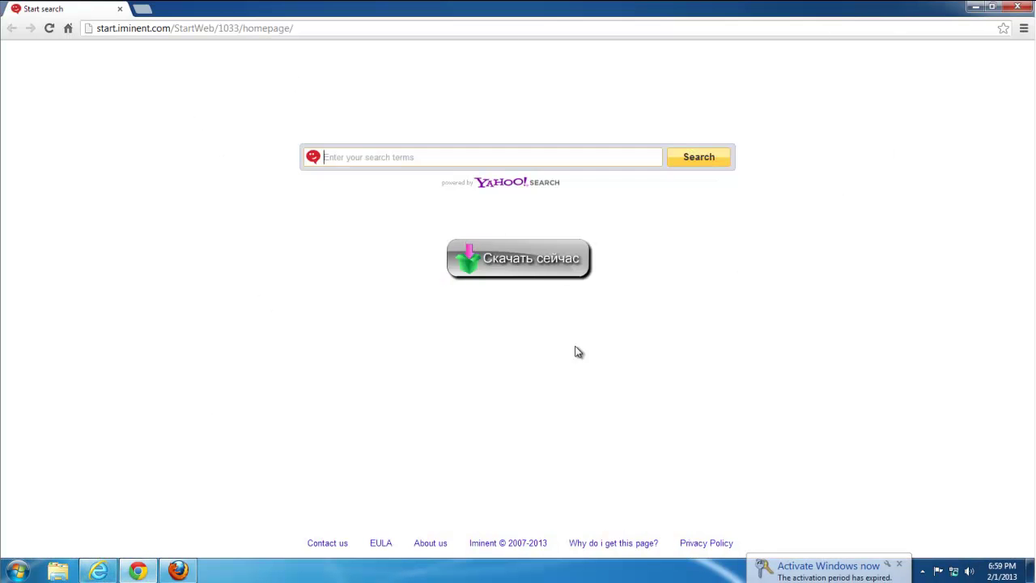
{"action": "left_click", "coordinate": [138, 573]}
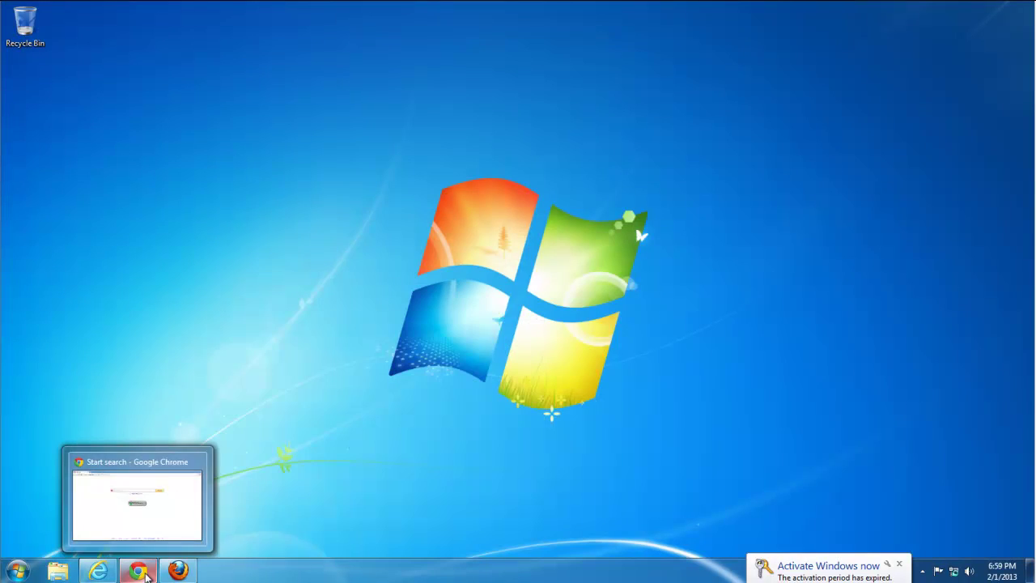
{"action": "left_click", "coordinate": [180, 571]}
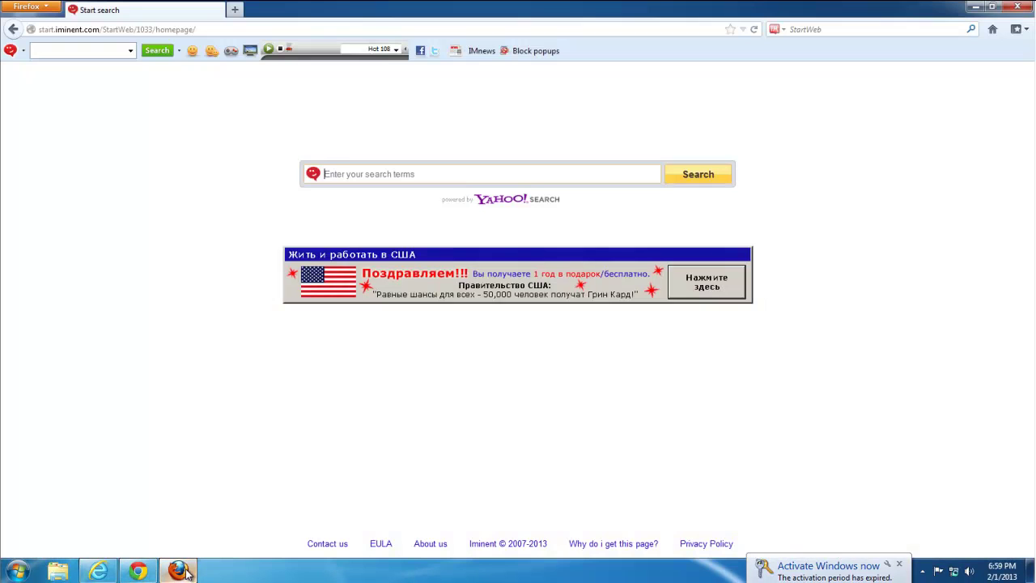
{"action": "left_click", "coordinate": [180, 571]}
Step: Close the Firefox, Chrome and Internet Explorer windows from the taskbar
{"action": "right_click", "coordinate": [187, 573]}
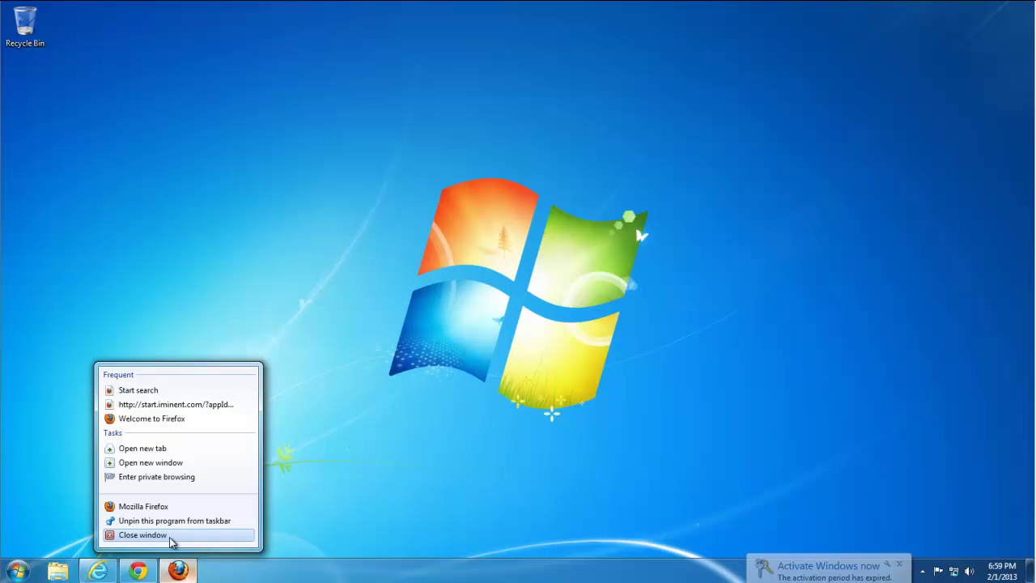
{"action": "left_click", "coordinate": [134, 534]}
{"action": "right_click", "coordinate": [146, 573]}
{"action": "left_click", "coordinate": [103, 534]}
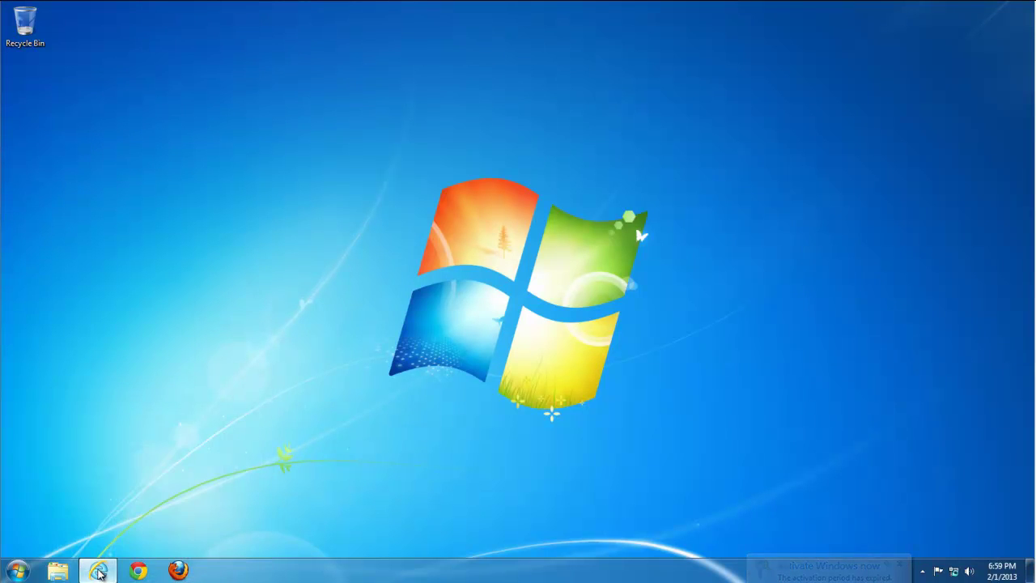
{"action": "right_click", "coordinate": [98, 572]}
{"action": "left_click", "coordinate": [93, 536]}
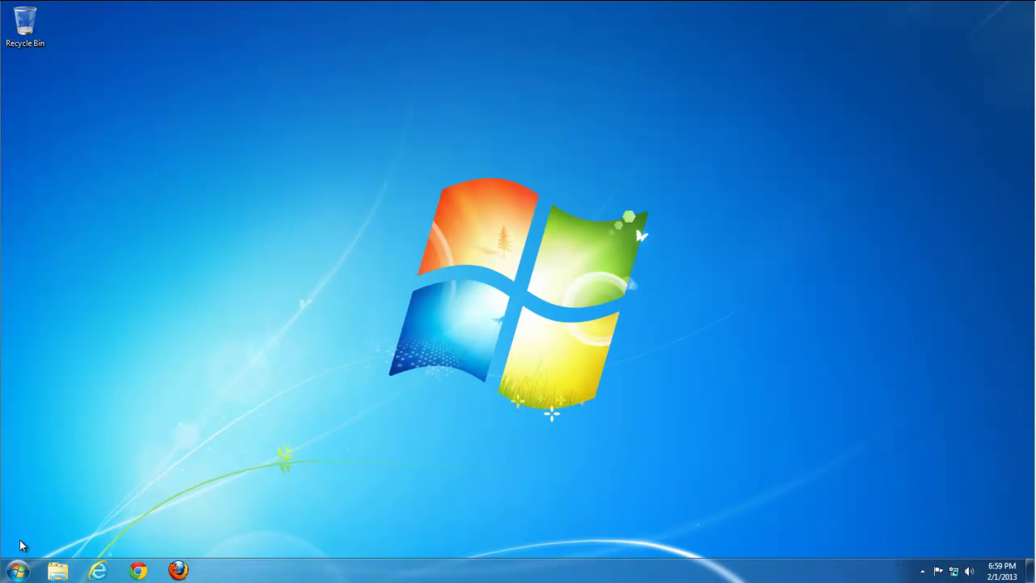
Step: Open the Control Panel's list of installed programs
{"action": "left_click", "coordinate": [17, 570]}
{"action": "left_click", "coordinate": [239, 407]}
{"action": "left_click", "coordinate": [370, 337]}
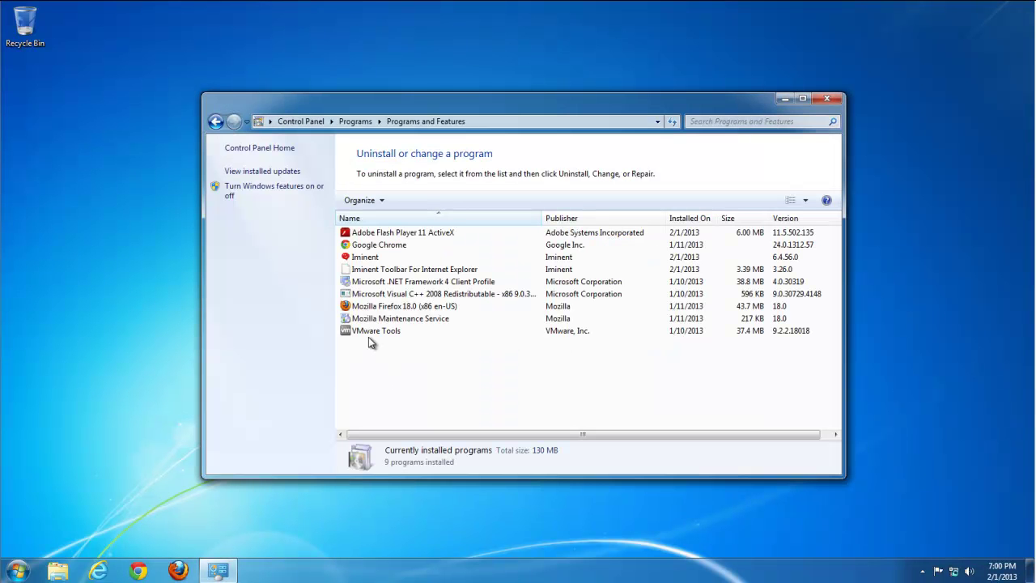
Step: Locate the Iminent and Iminent Toolbar For Internet Explorer entries, leaving Iminent selected
{"action": "left_click", "coordinate": [363, 257]}
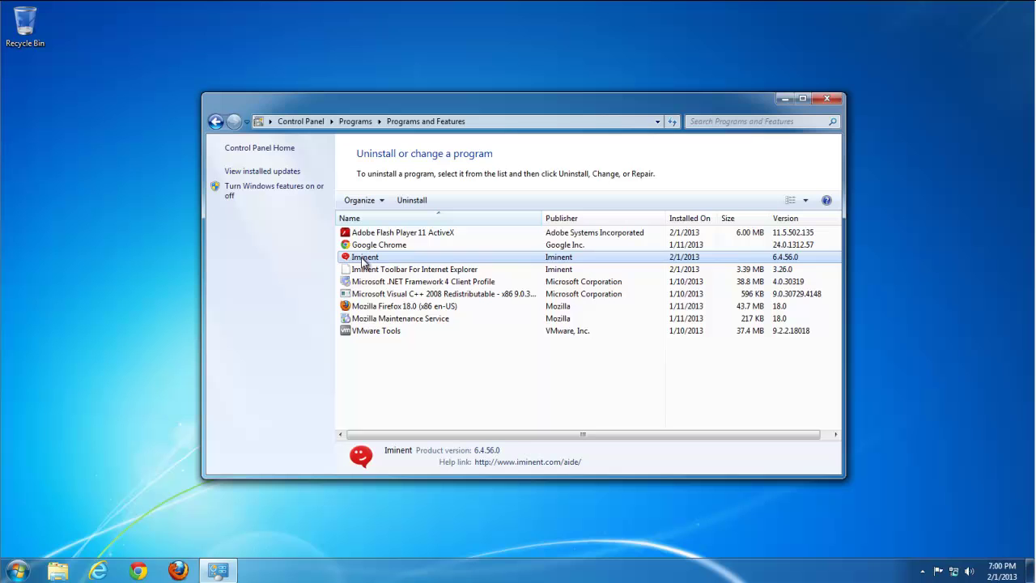
{"action": "left_click", "coordinate": [366, 269]}
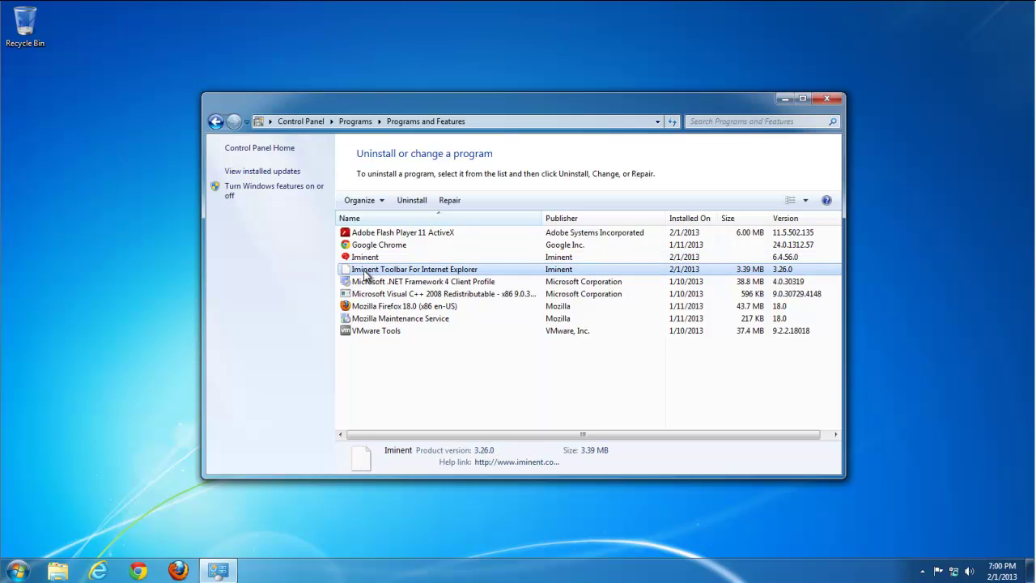
{"action": "left_click", "coordinate": [359, 257]}
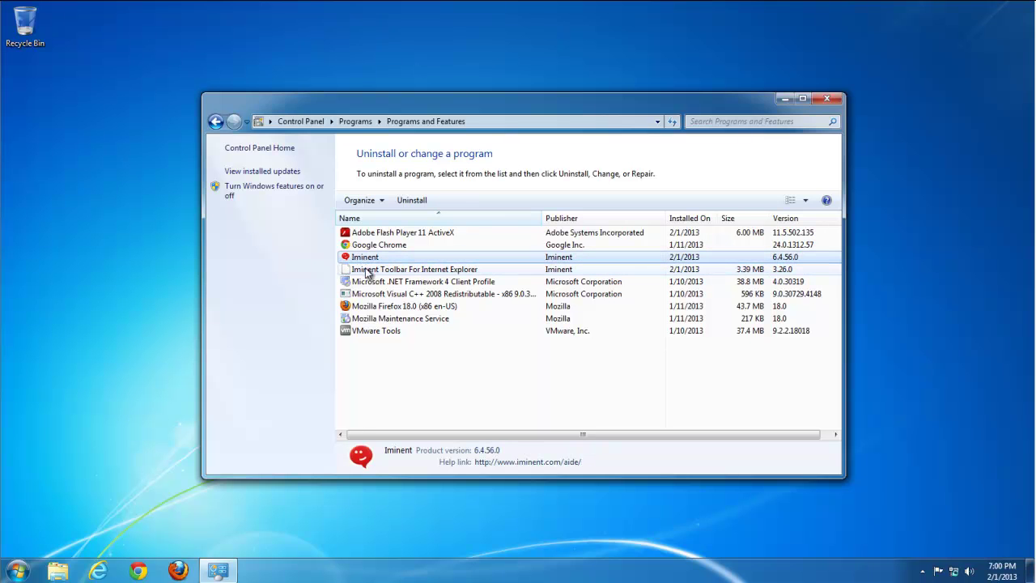
{"action": "left_click", "coordinate": [367, 271]}
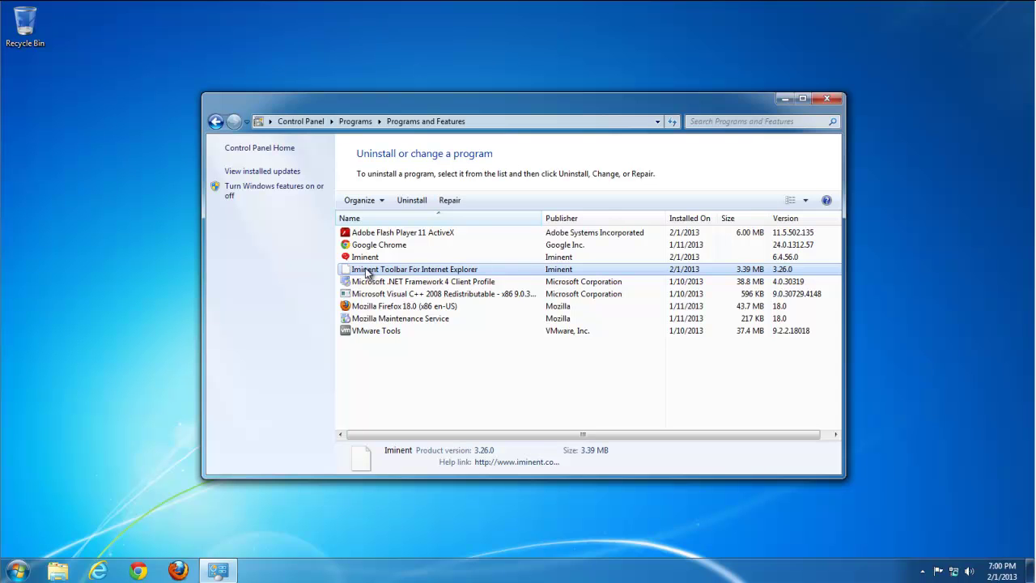
{"action": "left_click", "coordinate": [364, 258]}
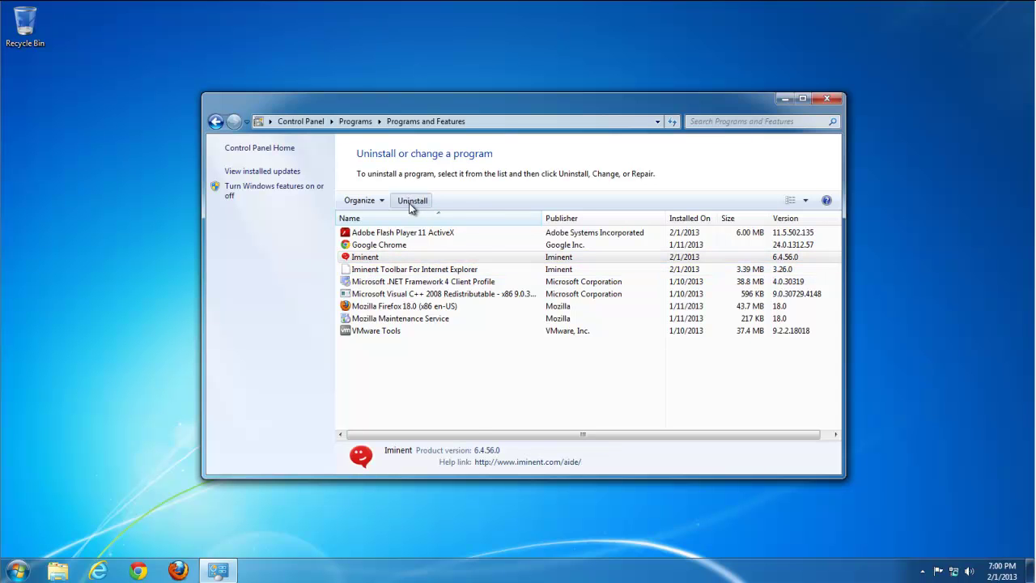
Step: Uninstall Iminent with toolbar, home page and default search engine removal all checked
{"action": "left_click", "coordinate": [410, 203]}
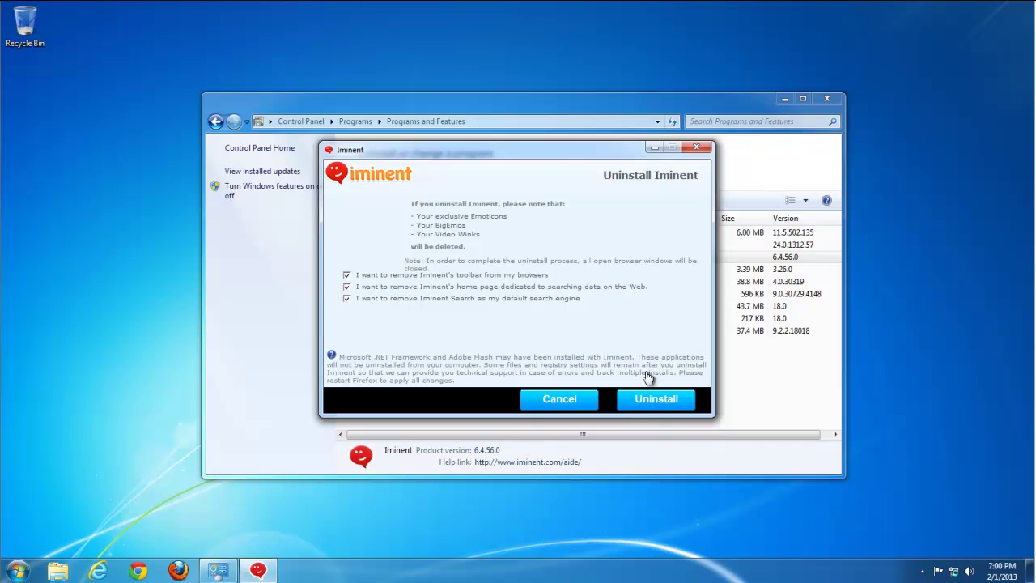
{"action": "left_click", "coordinate": [656, 400]}
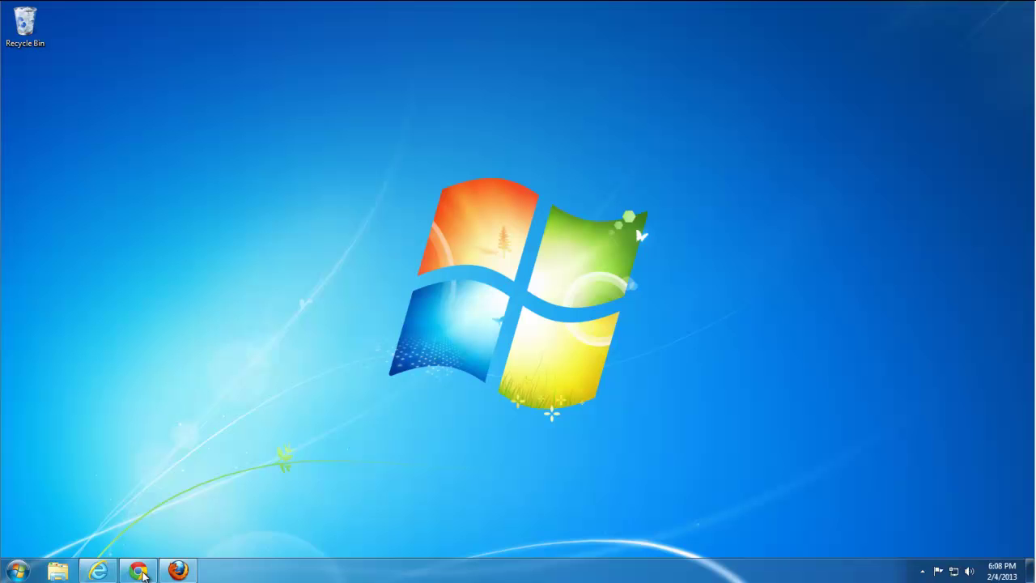
Step: Bring up Chrome and go to its installed extensions list in Settings
{"action": "left_click", "coordinate": [139, 572]}
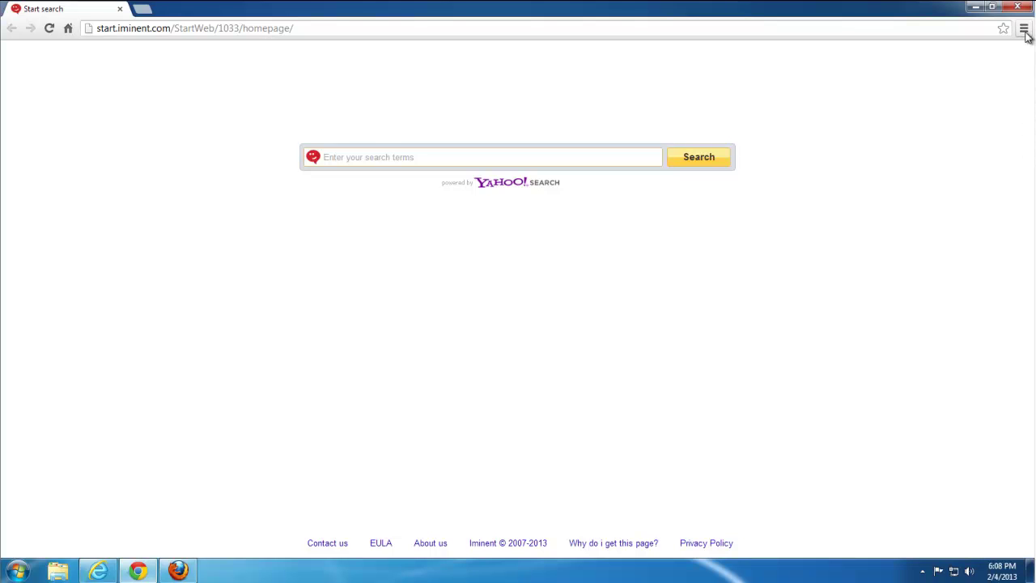
{"action": "left_click", "coordinate": [1024, 33]}
{"action": "mouse_move", "coordinate": [883, 185]}
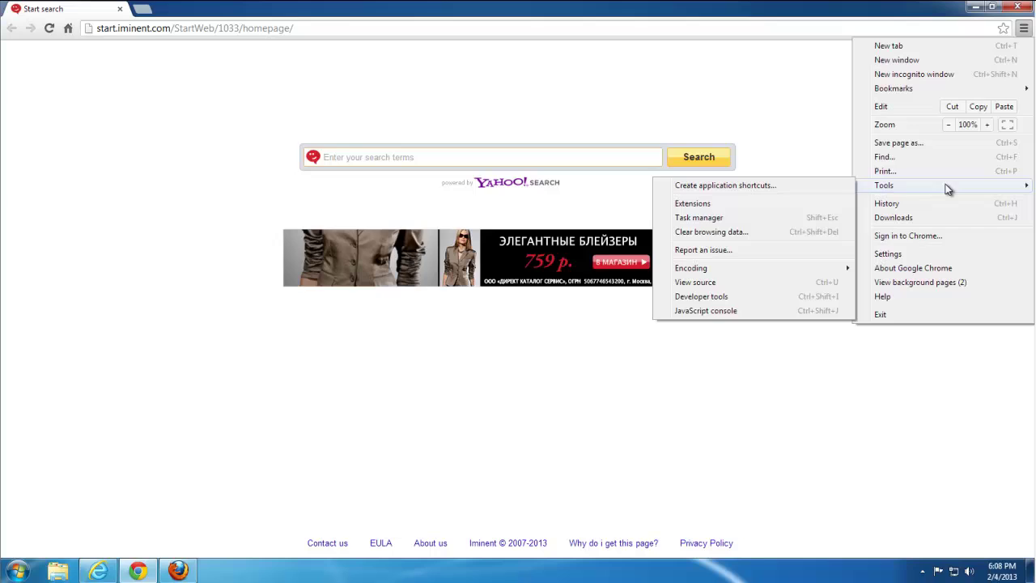
{"action": "left_click", "coordinate": [888, 253]}
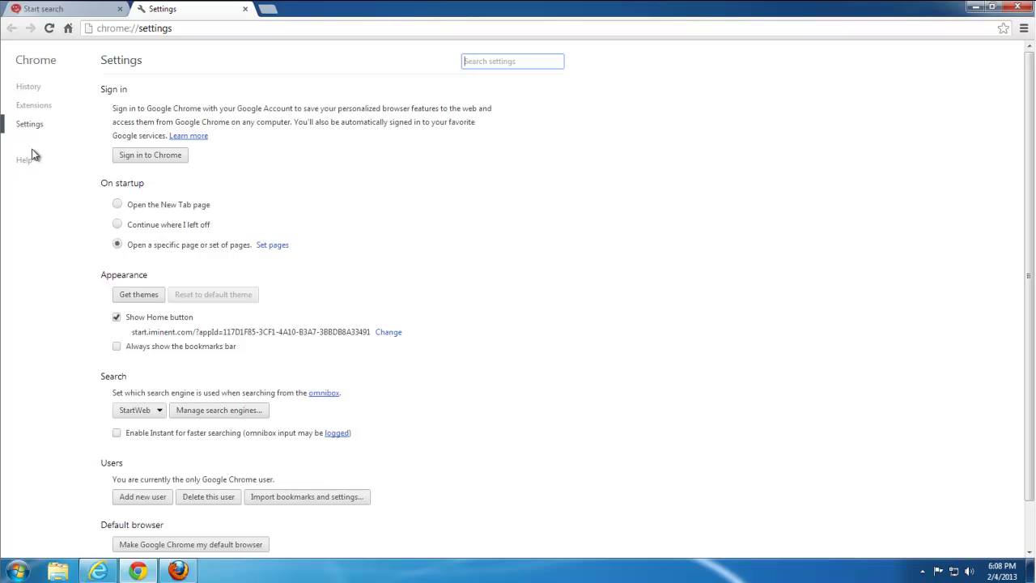
{"action": "left_click", "coordinate": [30, 110]}
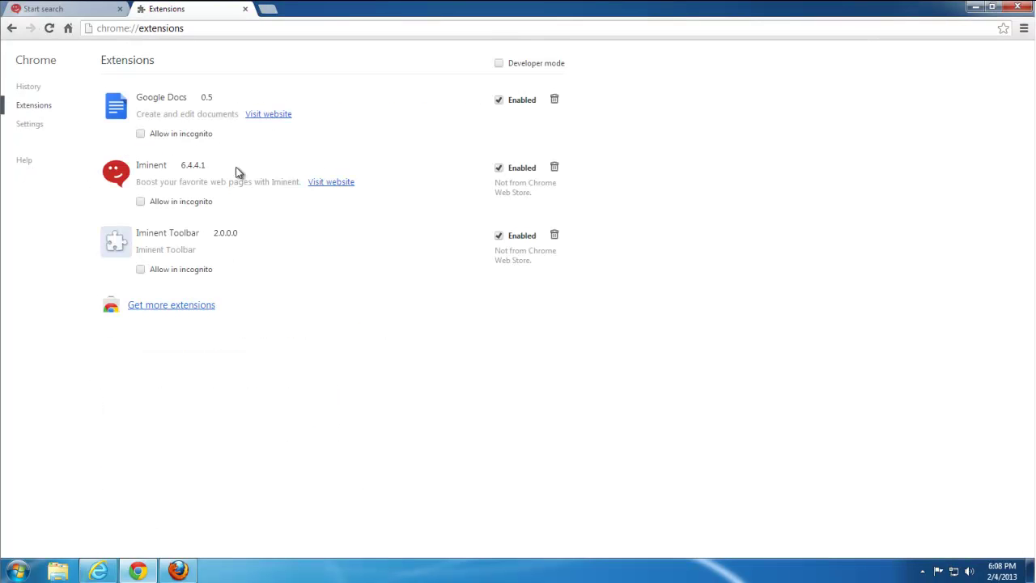
Step: Remove the Iminent Toolbar and Iminent extensions, then return to Chrome settings
{"action": "left_click", "coordinate": [556, 236]}
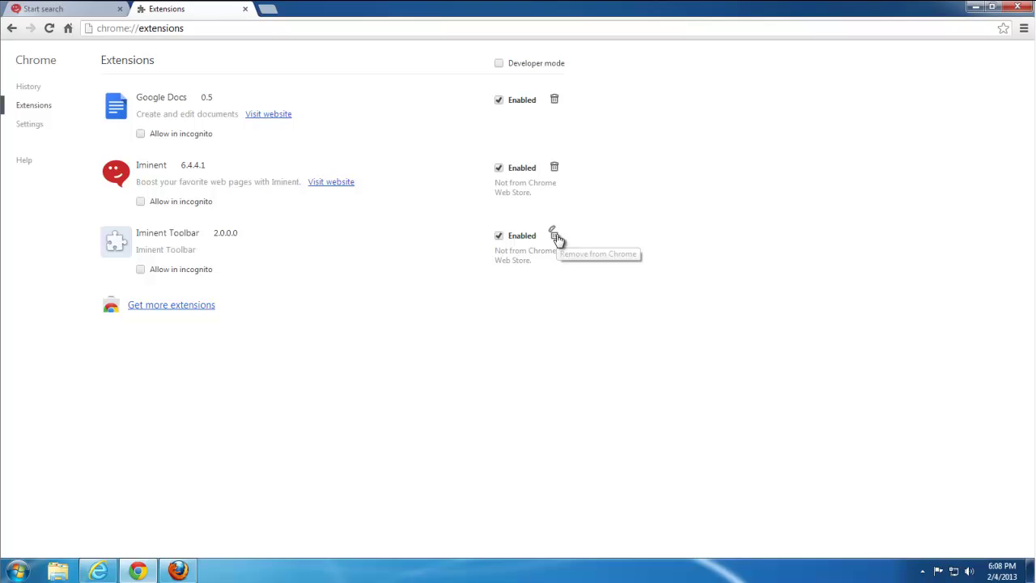
{"action": "left_click", "coordinate": [534, 315]}
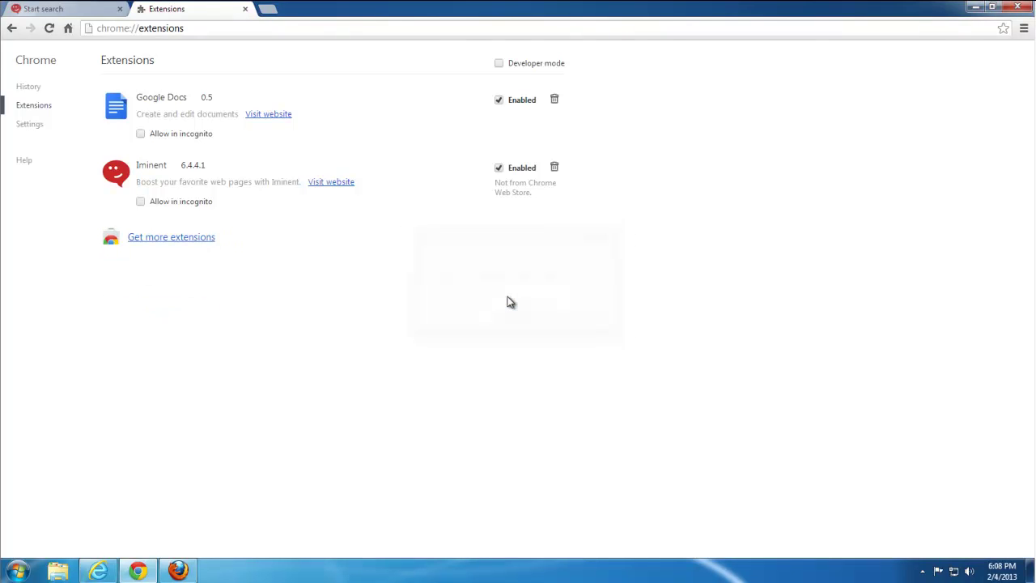
{"action": "left_click", "coordinate": [553, 167]}
{"action": "left_click", "coordinate": [525, 316]}
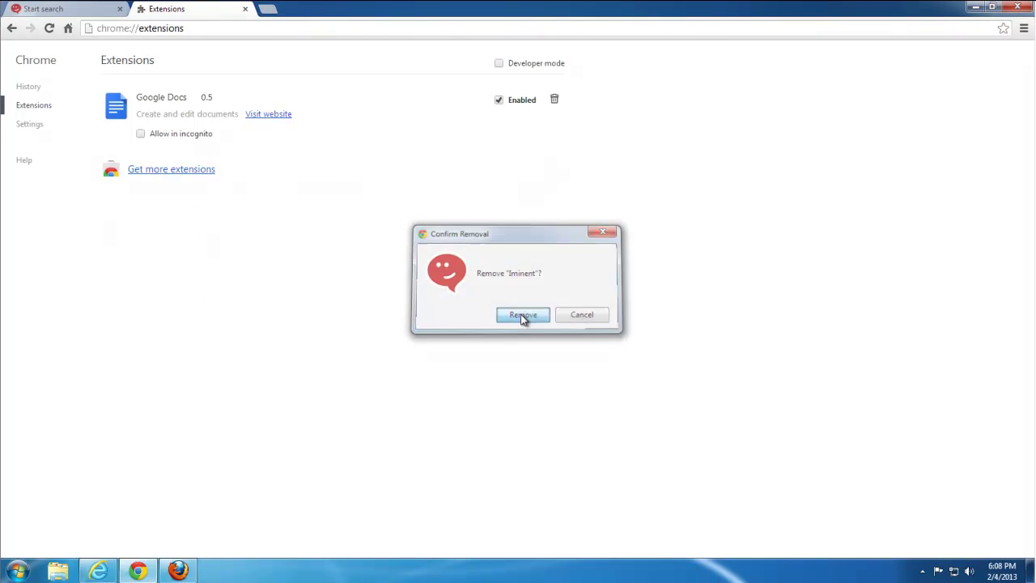
{"action": "left_click", "coordinate": [30, 127]}
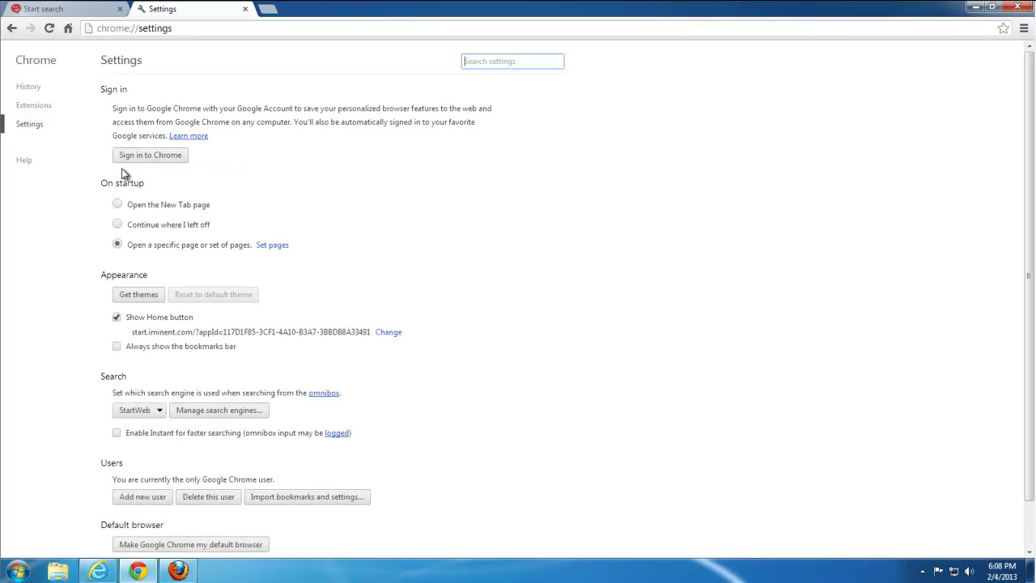
Step: Delete the Iminent page from Chrome's startup pages
{"action": "left_click", "coordinate": [272, 244]}
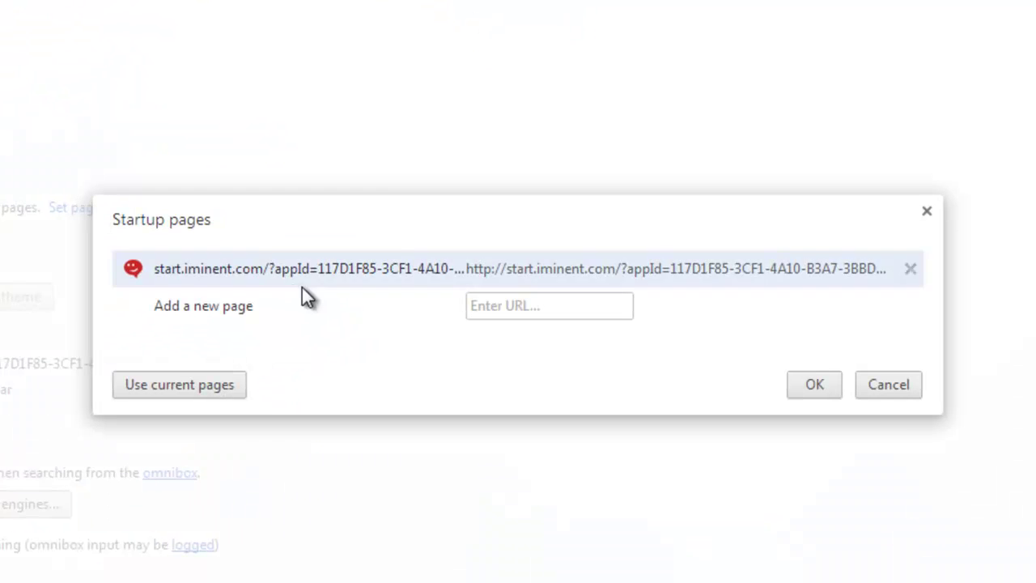
{"action": "left_click", "coordinate": [910, 268]}
{"action": "left_click", "coordinate": [889, 385]}
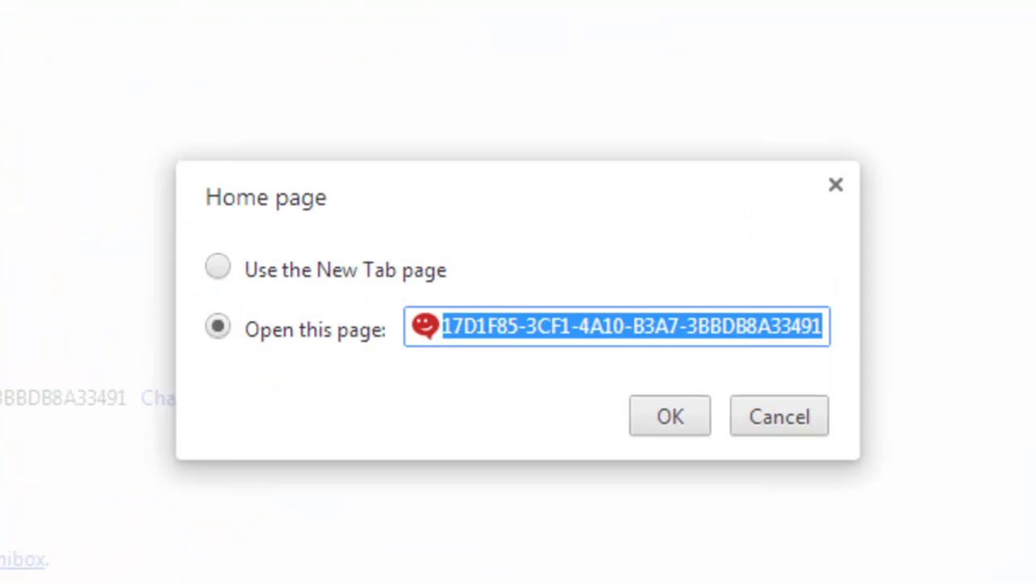
{"action": "type", "text": "http://"}
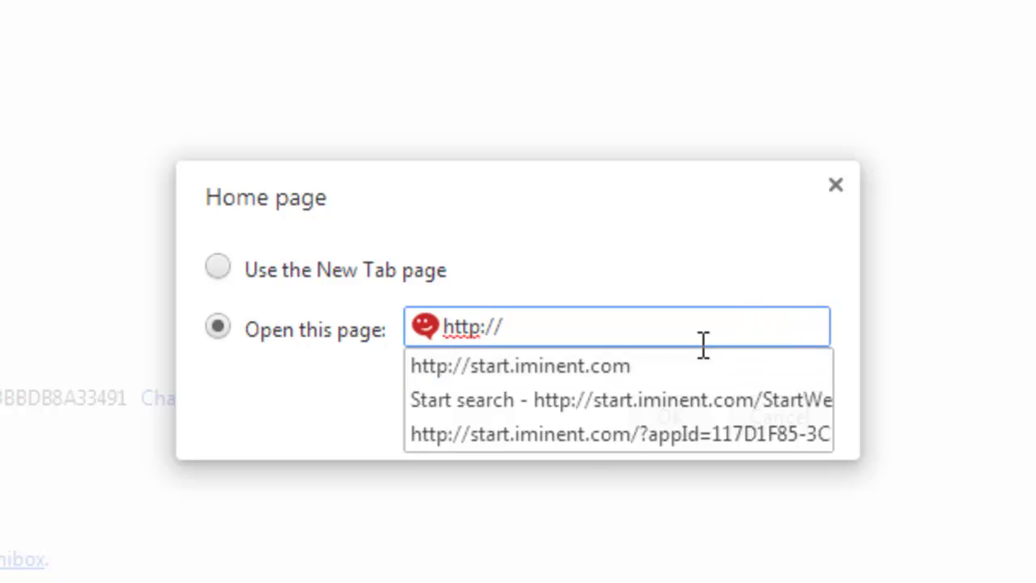
{"action": "type", "text": "h"}
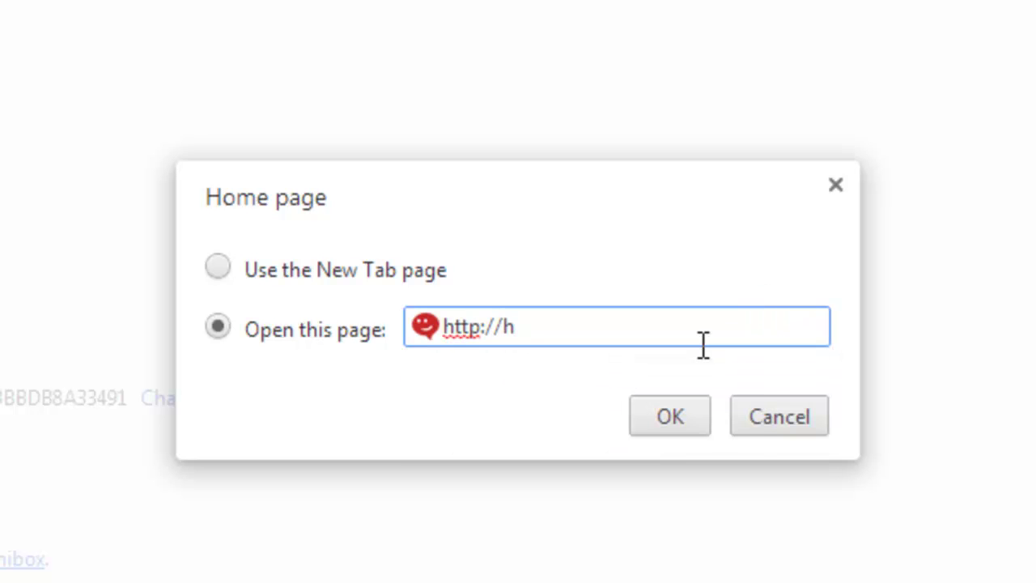
{"action": "key", "text": "BackSpace"}
{"action": "type", "text": "www."}
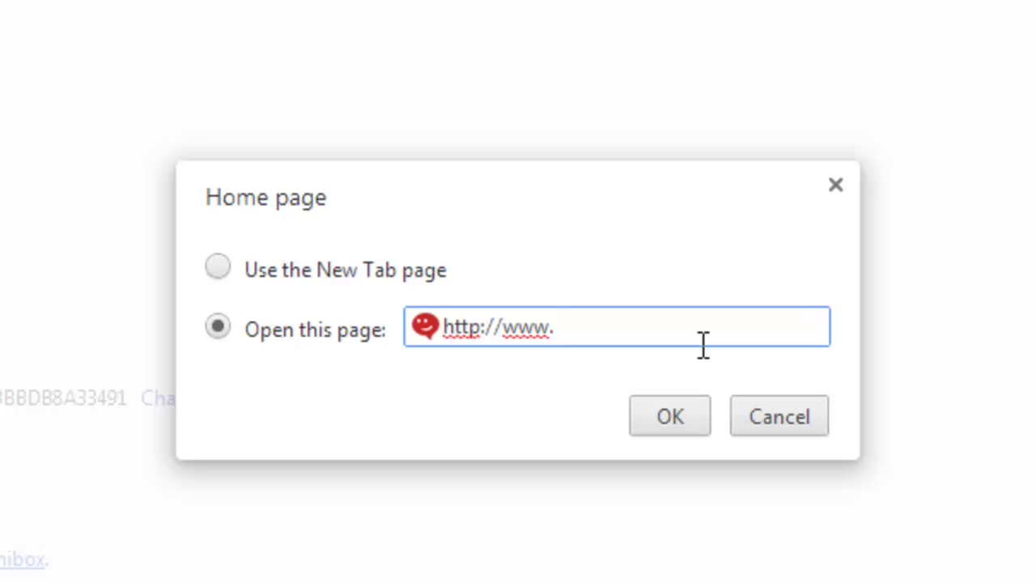
{"action": "type", "text": "oogle."}
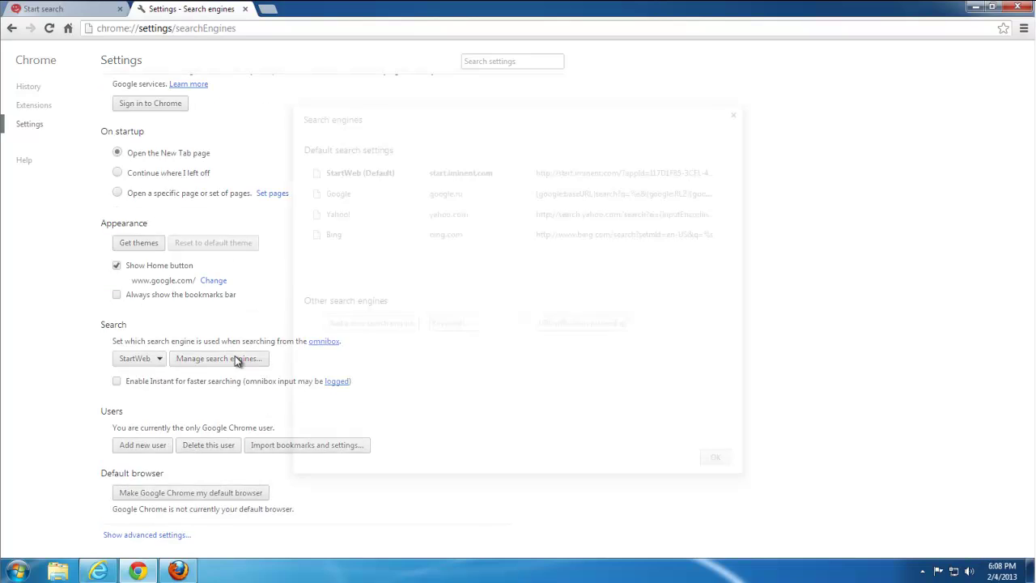
{"action": "mouse_move", "coordinate": [517, 201]}
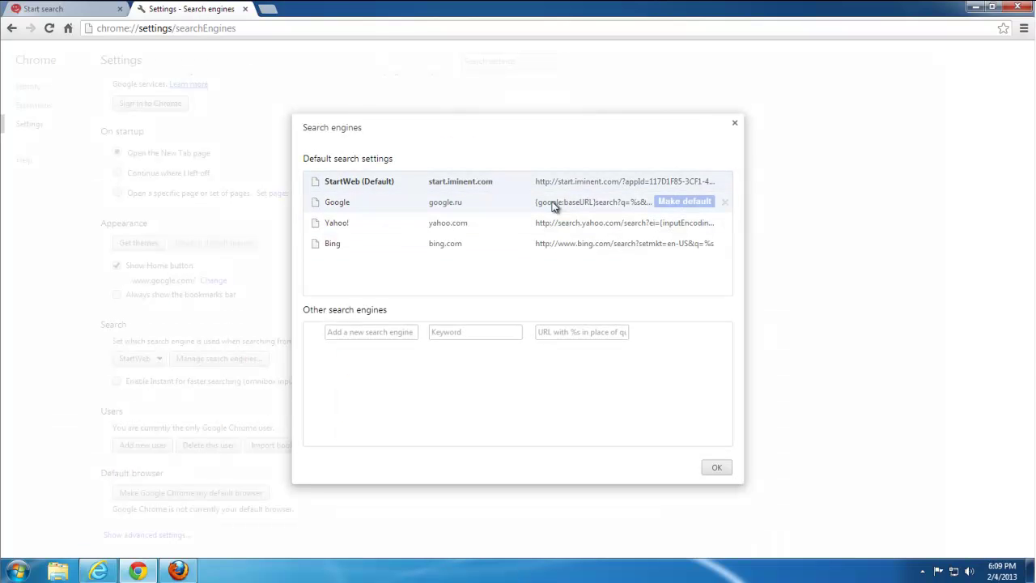
{"action": "left_click", "coordinate": [681, 206]}
{"action": "left_click", "coordinate": [725, 182]}
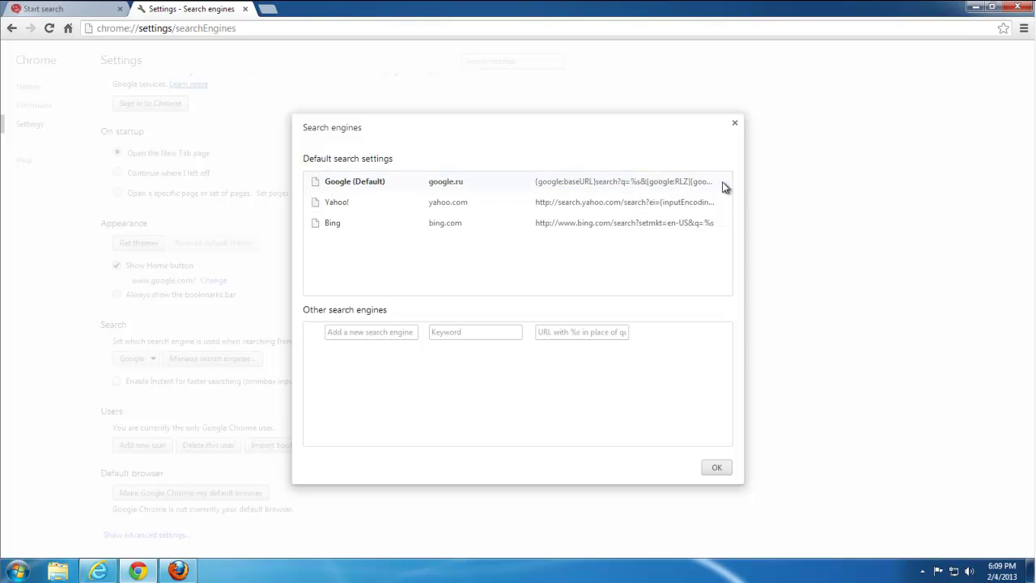
Step: Clear all Chrome browsing data from the beginning of time, including hosted app data
{"action": "left_click", "coordinate": [716, 467]}
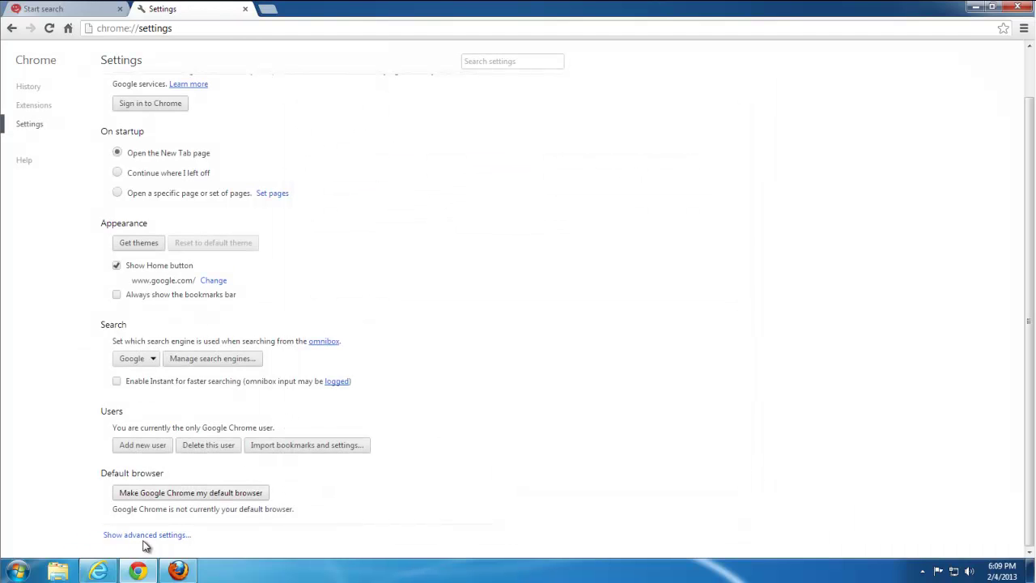
{"action": "left_click", "coordinate": [146, 535]}
{"action": "scroll", "coordinate": [389, 405], "scroll_direction": "down", "scroll_amount": 1}
{"action": "scroll", "coordinate": [368, 408], "scroll_direction": "down", "scroll_amount": 1}
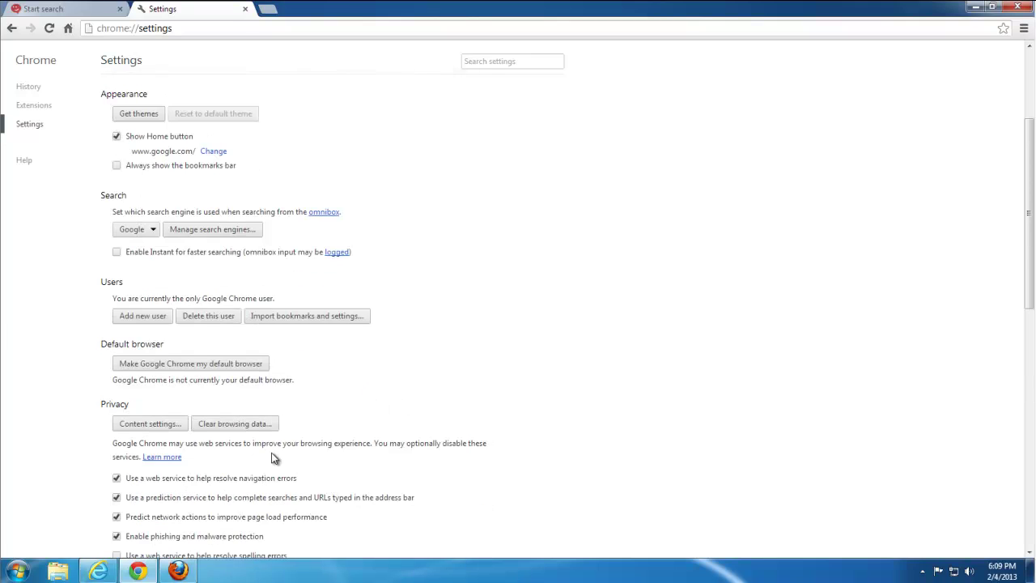
{"action": "left_click", "coordinate": [253, 424]}
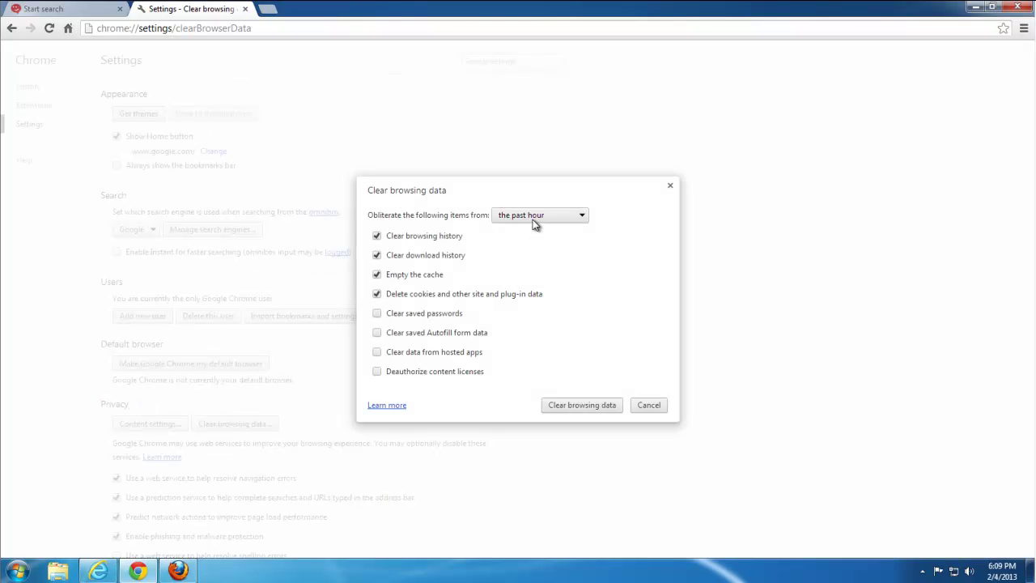
{"action": "left_click", "coordinate": [562, 216]}
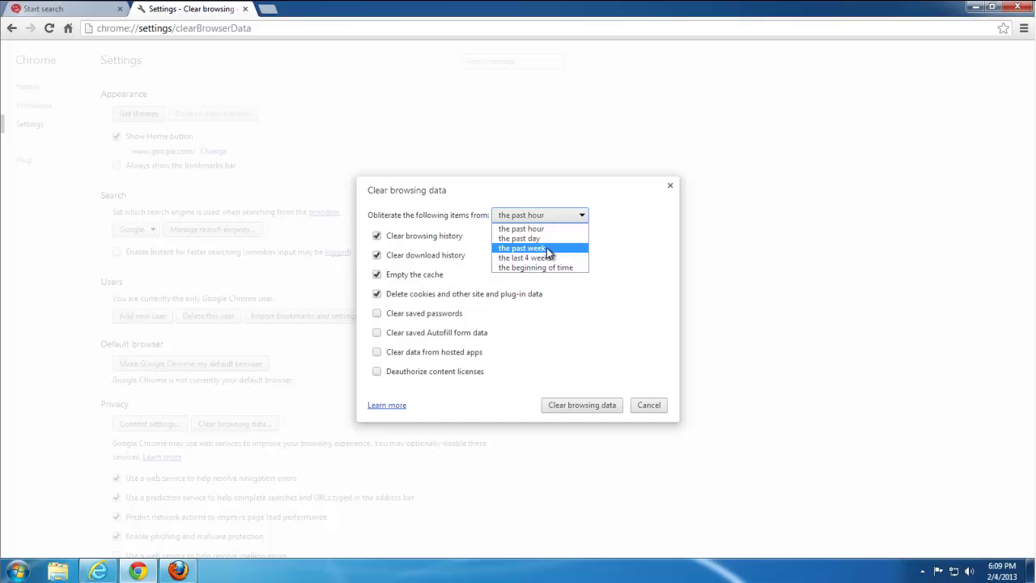
{"action": "left_click", "coordinate": [545, 269]}
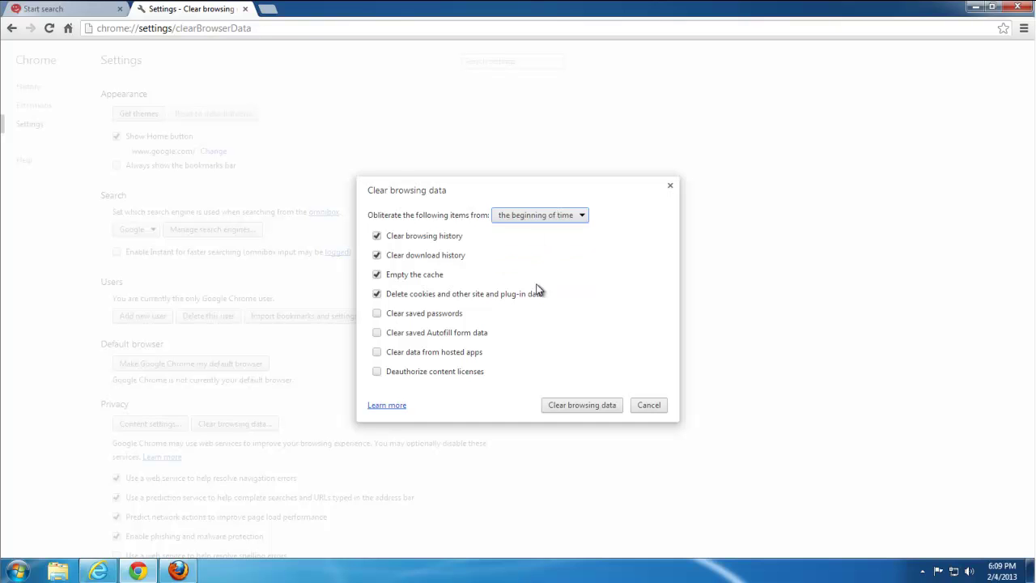
{"action": "left_click", "coordinate": [377, 353]}
{"action": "left_click", "coordinate": [587, 409]}
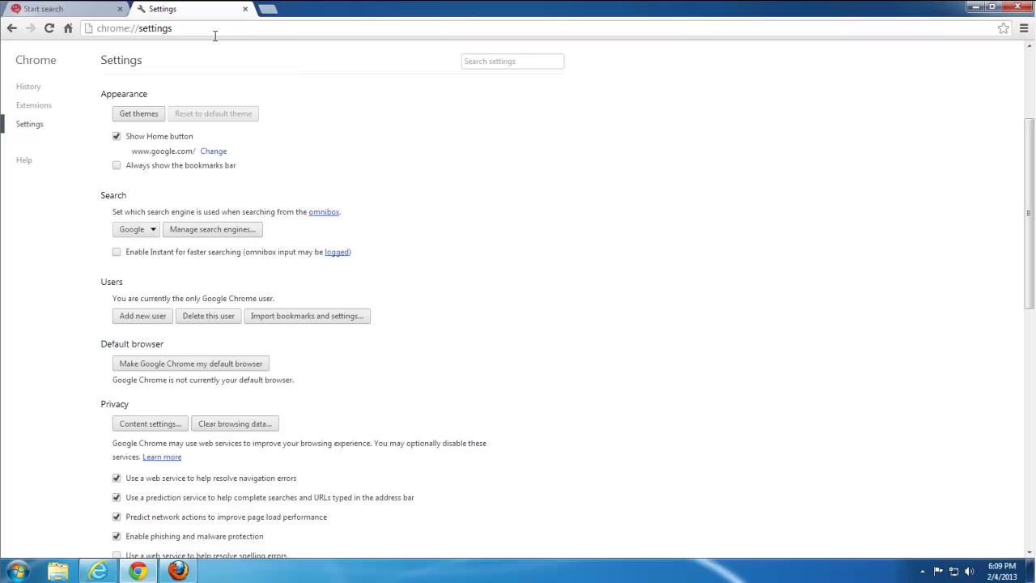
Step: Restart Chrome, search 'something' to confirm Google handles it, and close the results tab
{"action": "left_click", "coordinate": [246, 9]}
{"action": "left_click", "coordinate": [120, 9]}
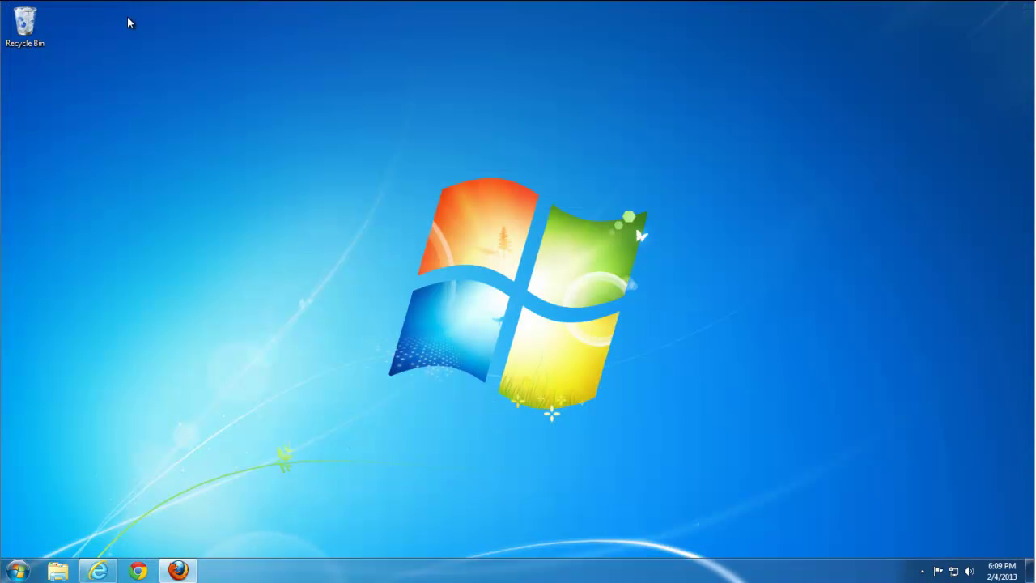
{"action": "left_click", "coordinate": [138, 569]}
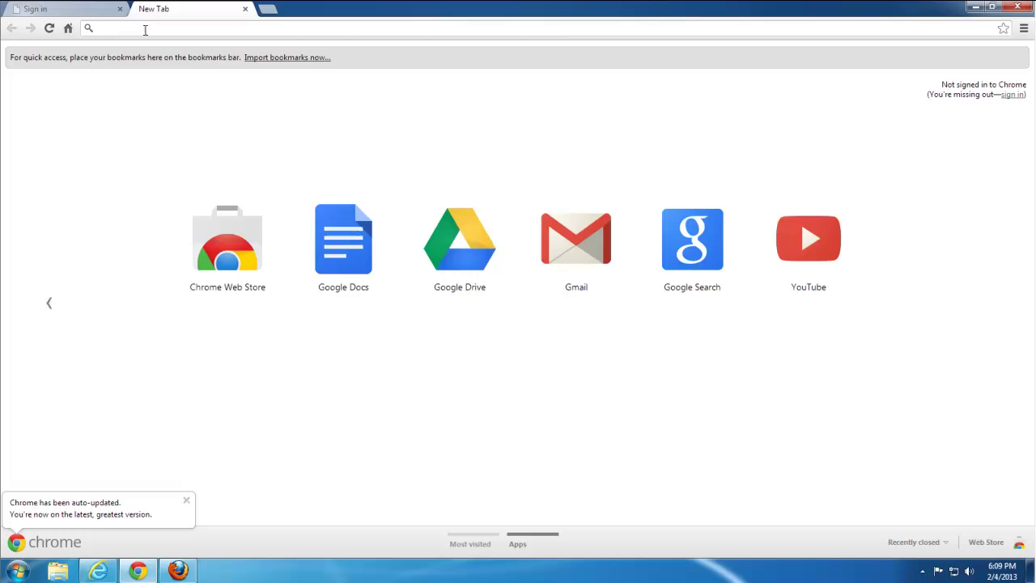
{"action": "type", "text": "some"}
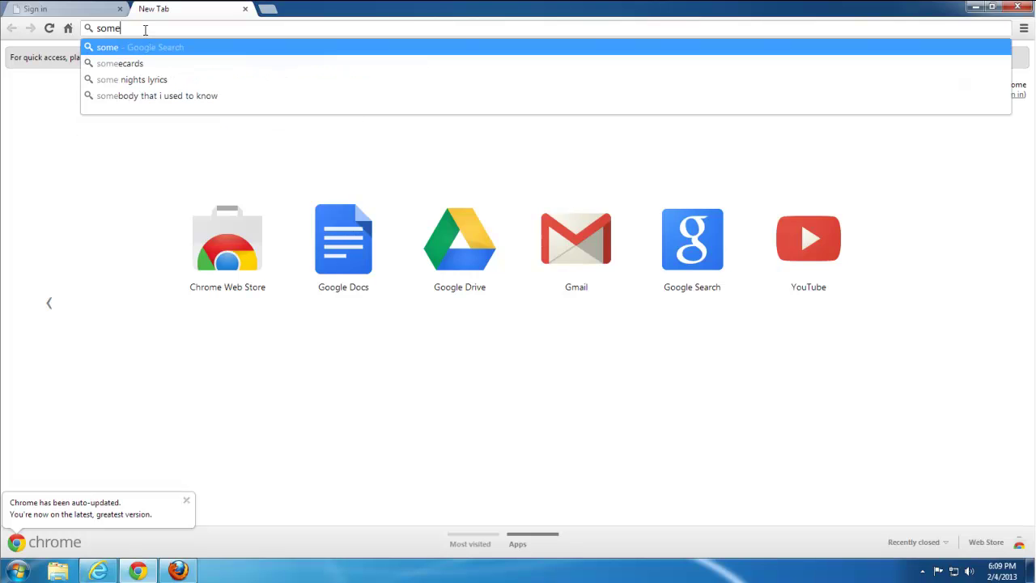
{"action": "type", "text": "thin"}
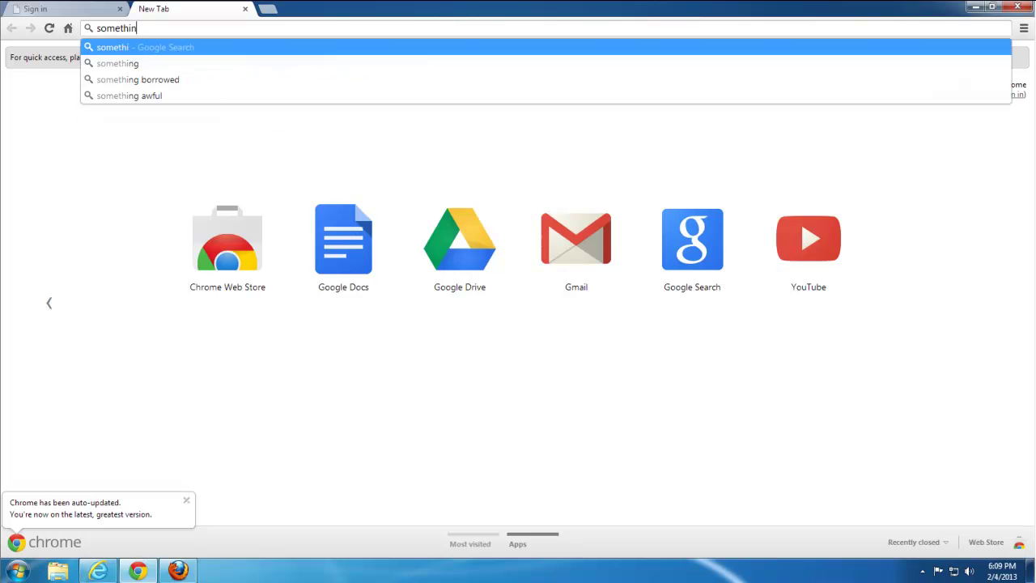
{"action": "type", "text": "g"}
{"action": "key", "text": "Return"}
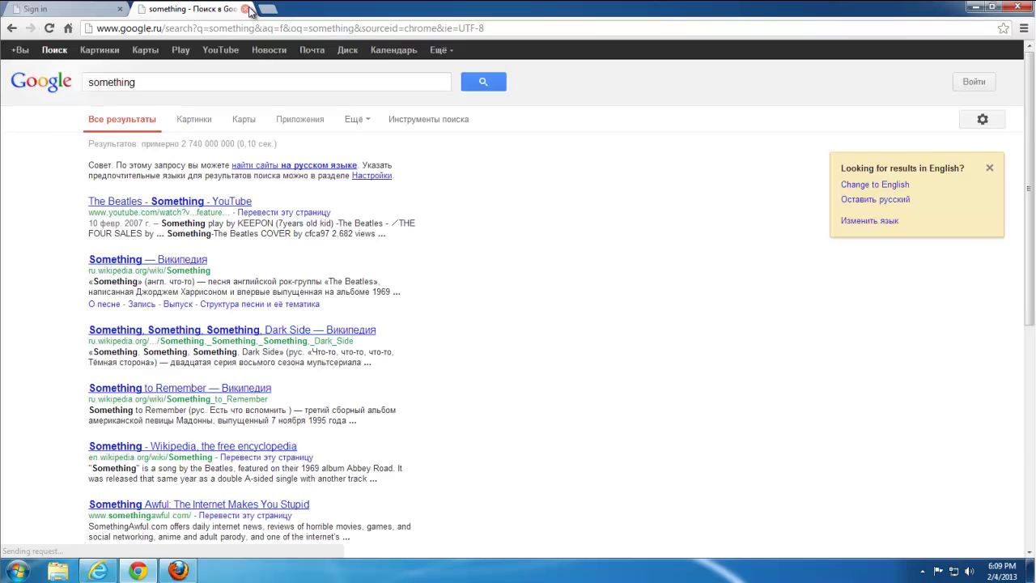
{"action": "left_click", "coordinate": [245, 9]}
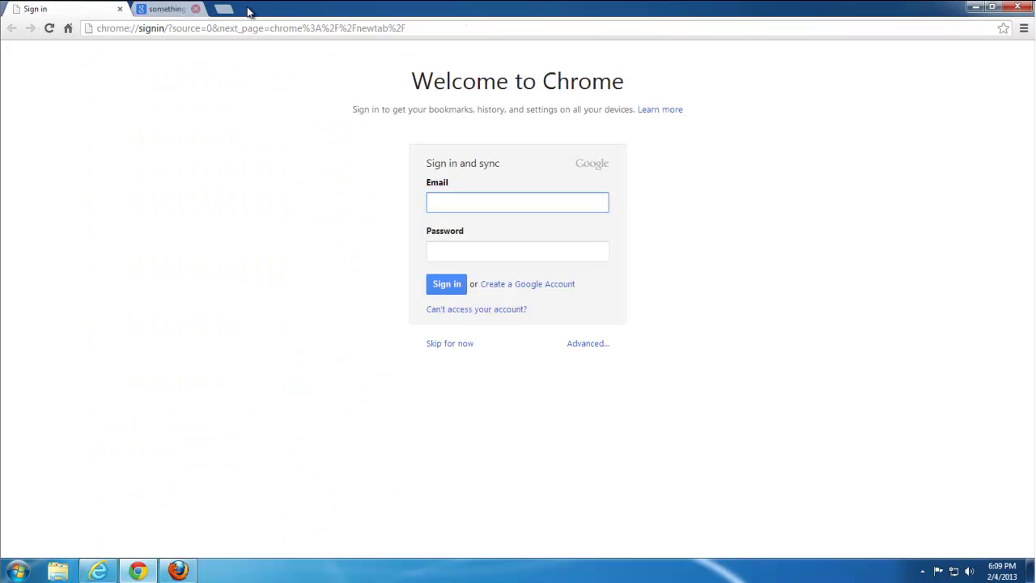
Step: Bring up Firefox and show the installed extensions in the Add-ons manager
{"action": "left_click", "coordinate": [178, 571]}
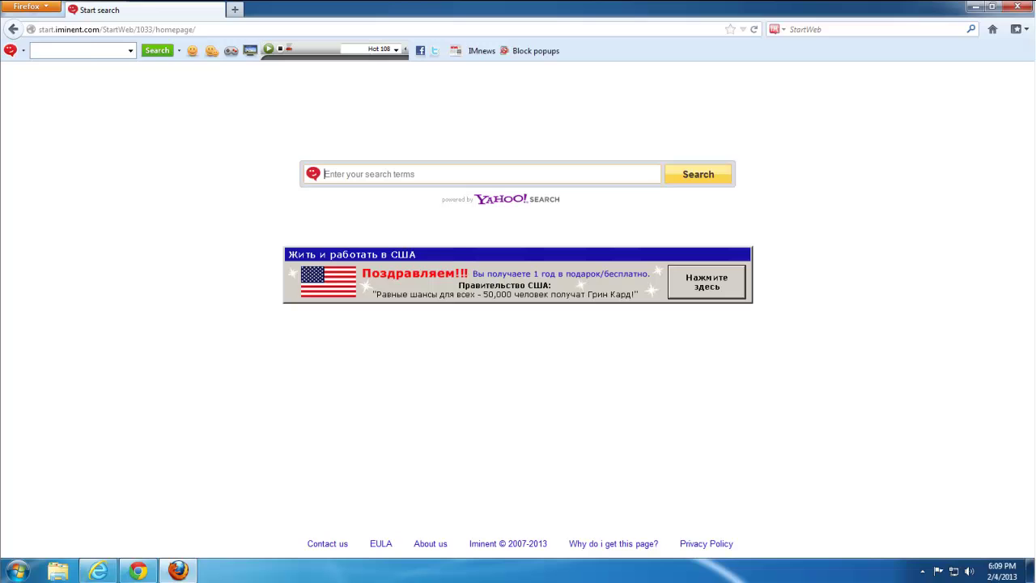
{"action": "left_click", "coordinate": [31, 7]}
{"action": "left_click", "coordinate": [154, 75]}
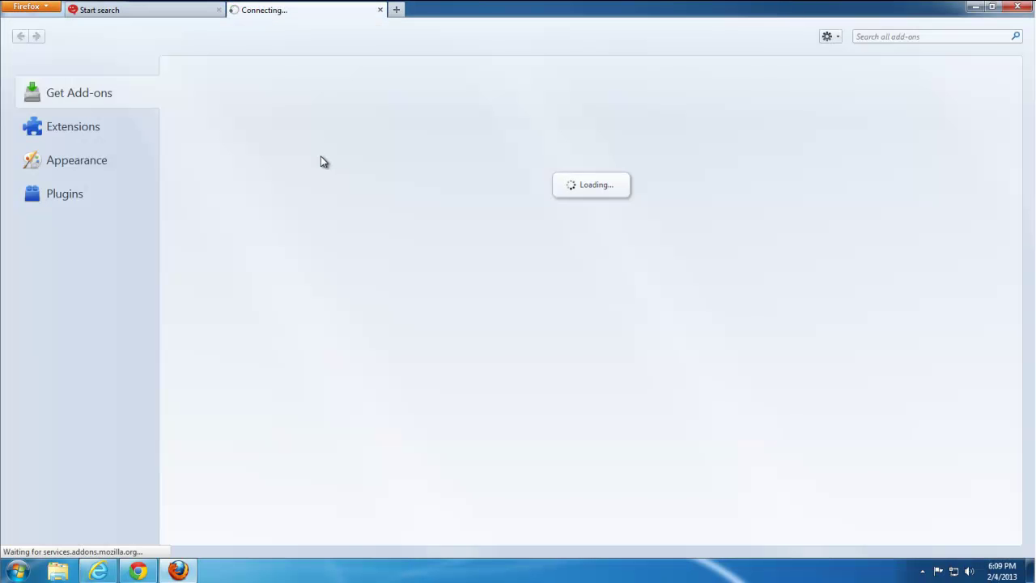
{"action": "left_click", "coordinate": [85, 128]}
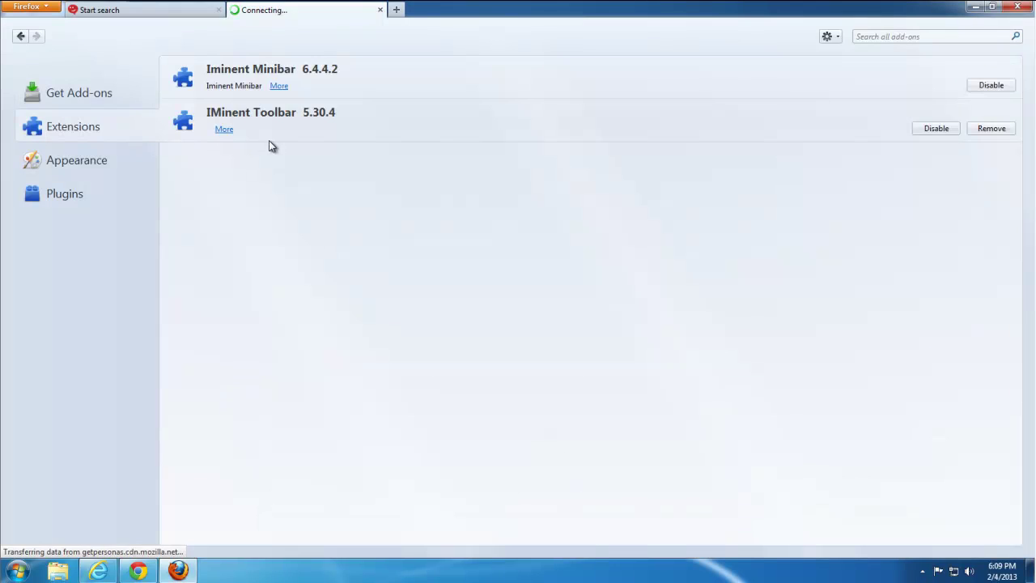
Step: Disable Iminent Minibar, remove IMinent Toolbar, restart Firefox declining default-browser status, and close Add-ons
{"action": "left_click", "coordinate": [994, 88]}
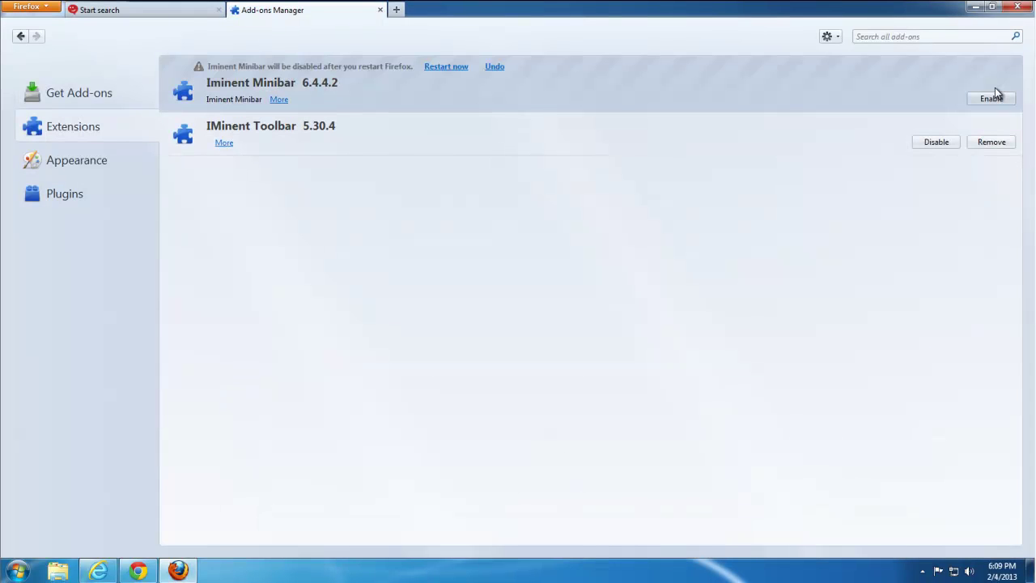
{"action": "left_click", "coordinate": [990, 142]}
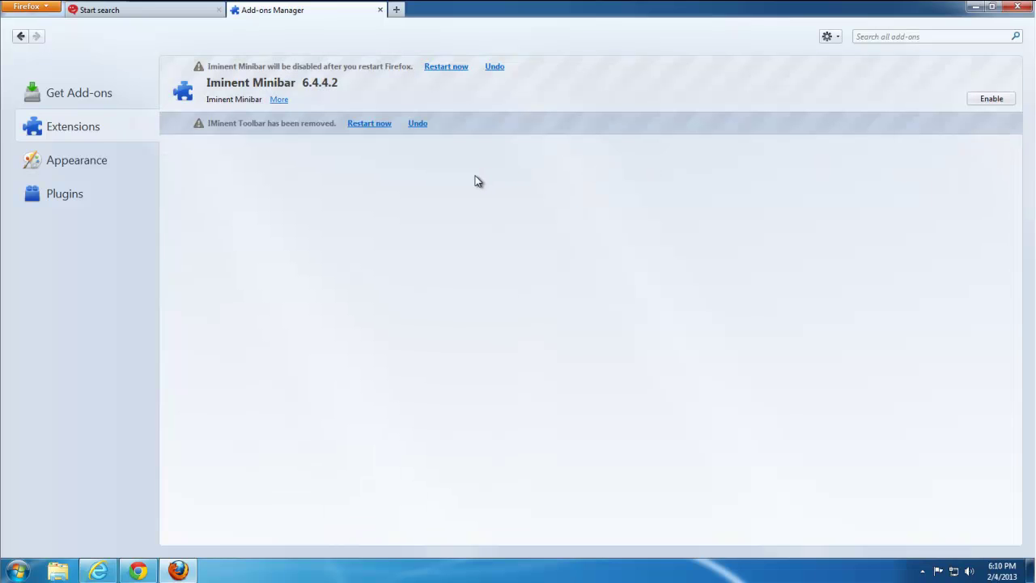
{"action": "left_click", "coordinate": [368, 124]}
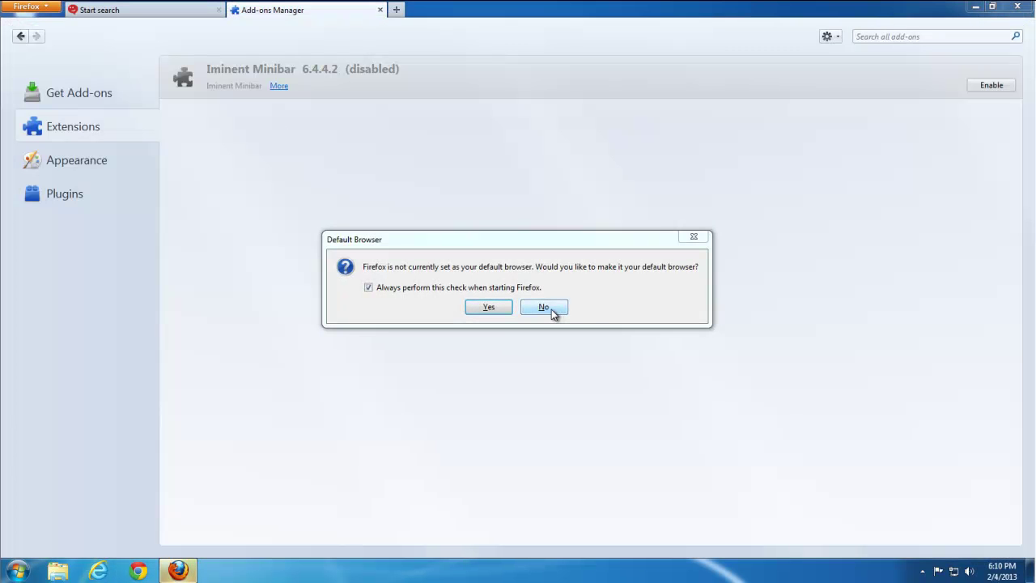
{"action": "left_click", "coordinate": [551, 309]}
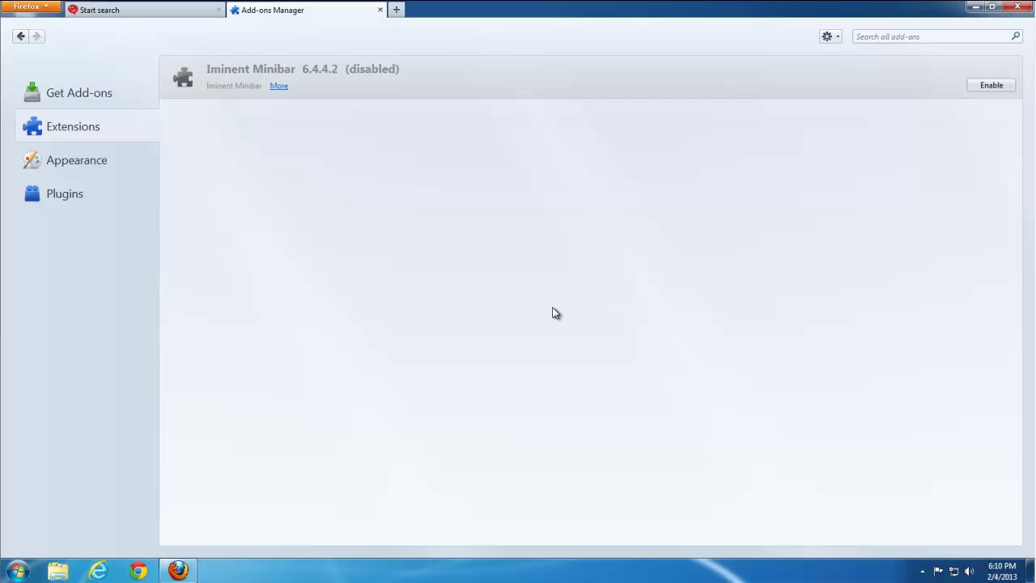
{"action": "left_click", "coordinate": [380, 10]}
Step: Remove StartWeb, eBay and Amazon.com from Firefox's search engines and confirm the list
{"action": "left_click", "coordinate": [779, 29]}
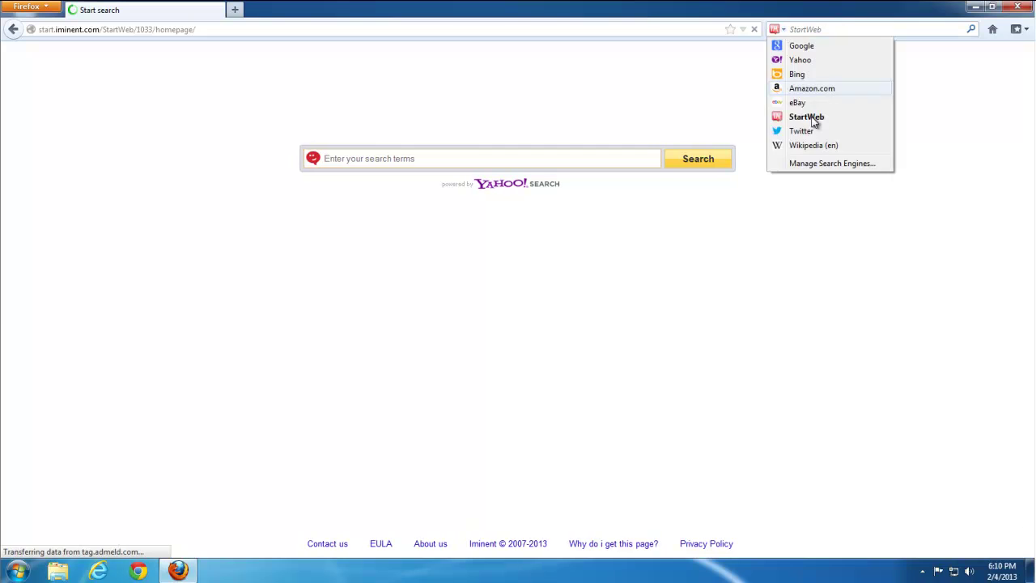
{"action": "left_click", "coordinate": [817, 164]}
{"action": "left_click", "coordinate": [427, 282]}
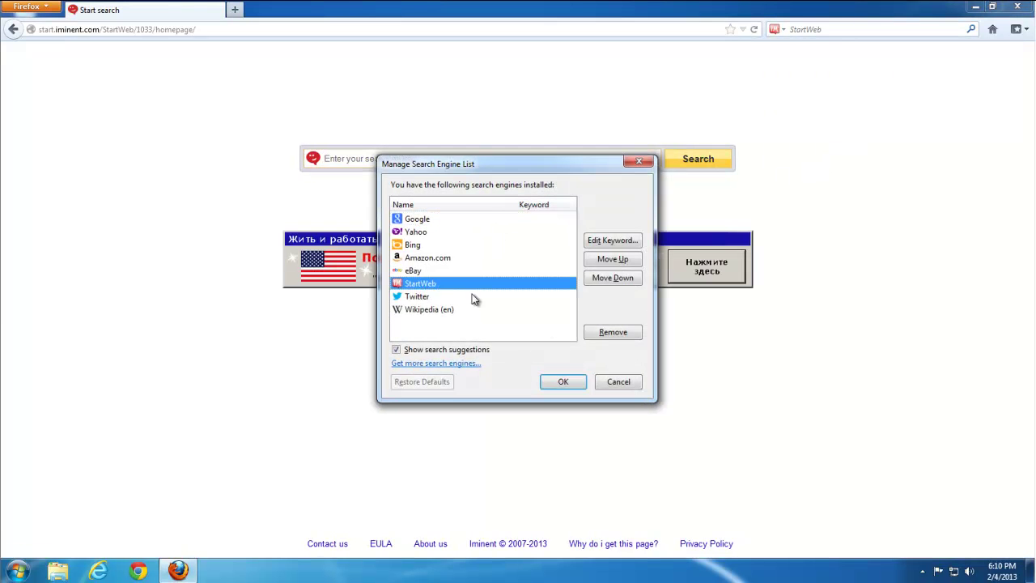
{"action": "left_click", "coordinate": [603, 338]}
{"action": "left_click", "coordinate": [444, 273]}
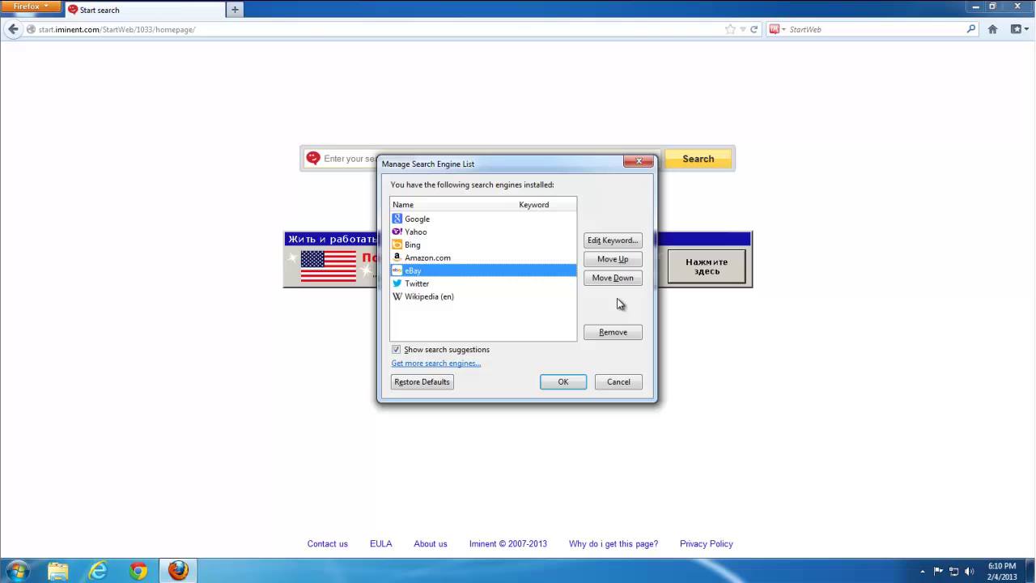
{"action": "left_click", "coordinate": [615, 334]}
{"action": "left_click", "coordinate": [435, 259]}
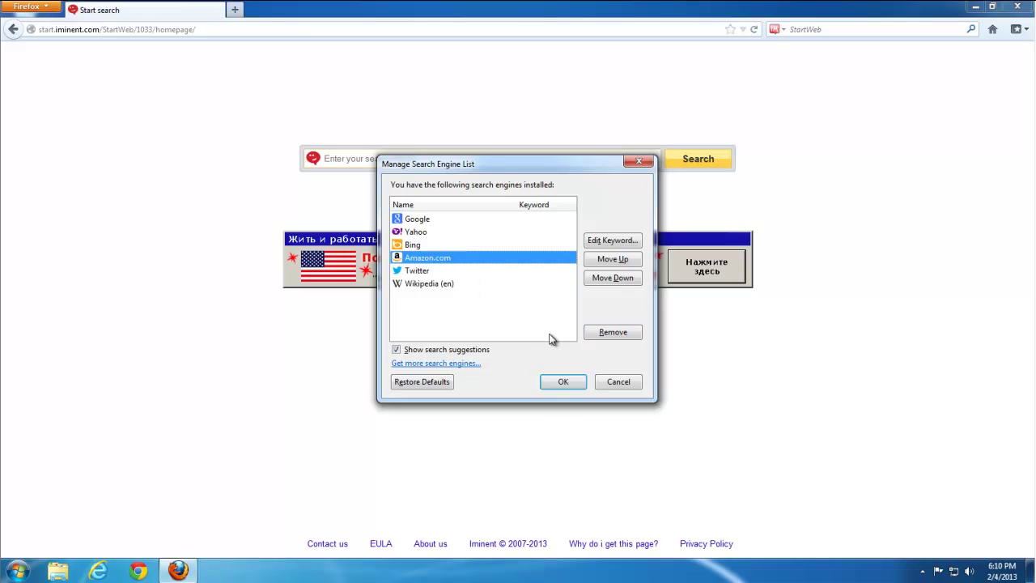
{"action": "left_click", "coordinate": [617, 333]}
{"action": "left_click", "coordinate": [558, 382]}
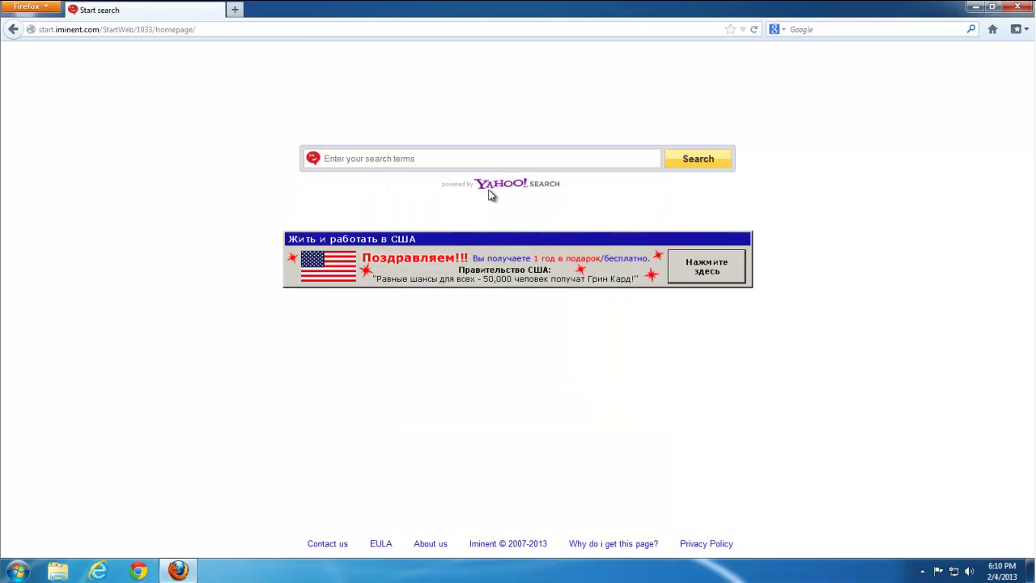
Step: Clear the Iminent thumbnails from a new Firefox tab page
{"action": "left_click", "coordinate": [234, 10]}
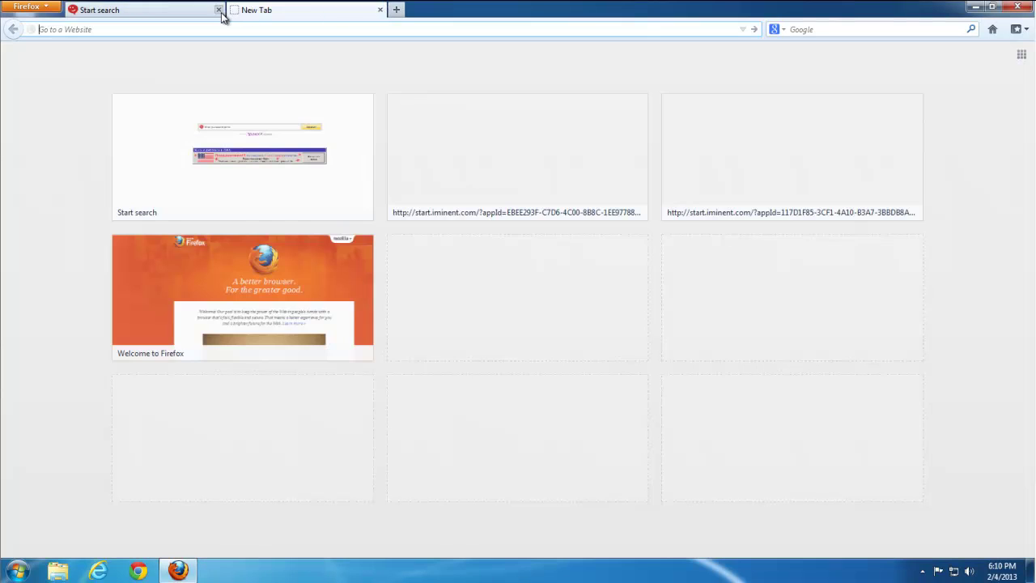
{"action": "left_click", "coordinate": [364, 106]}
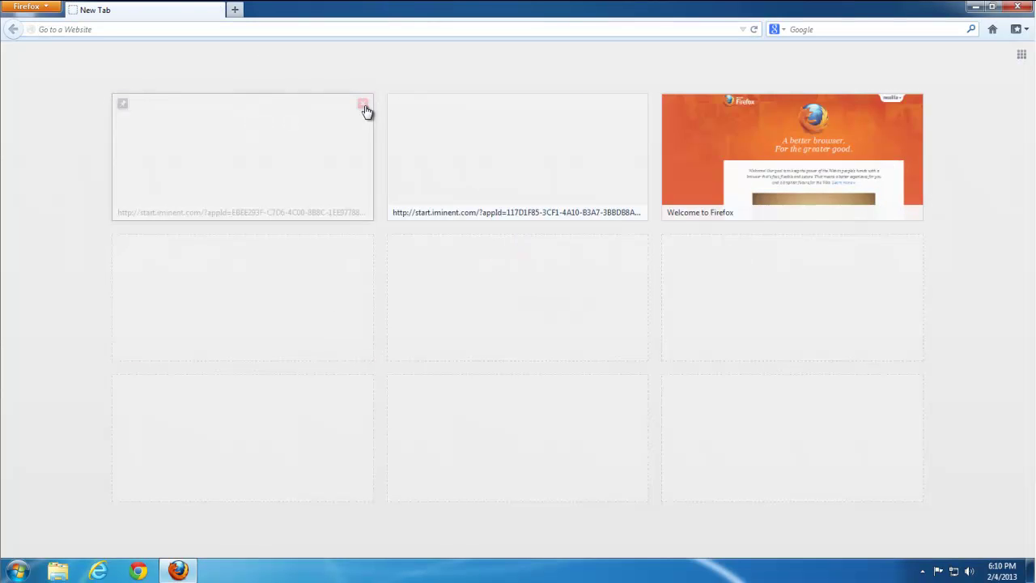
{"action": "left_click", "coordinate": [363, 106]}
Step: Restore Firefox's home page to the default start page in Options
{"action": "left_click", "coordinate": [36, 8]}
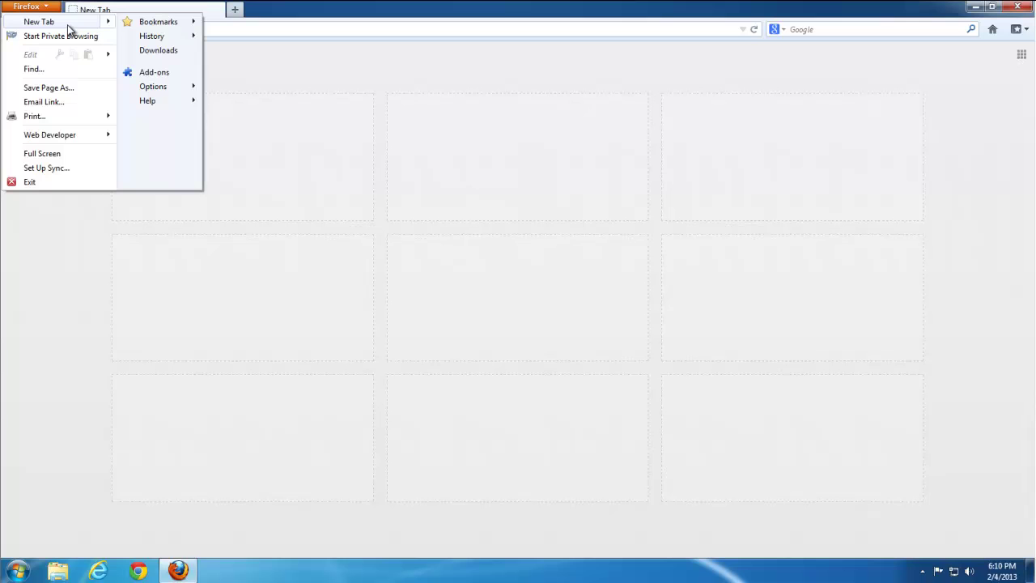
{"action": "mouse_move", "coordinate": [154, 86]}
{"action": "left_click", "coordinate": [224, 87]}
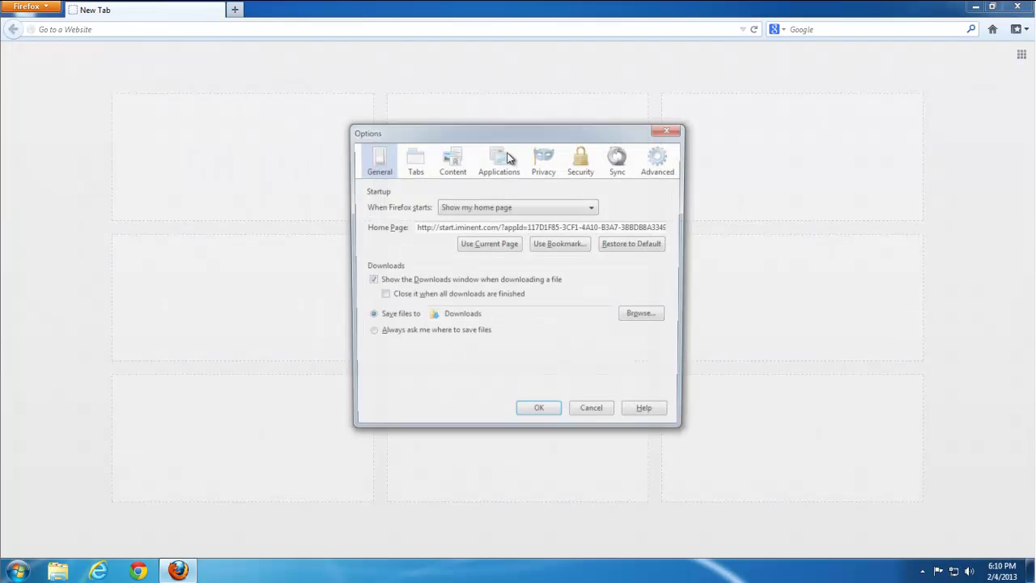
{"action": "left_click", "coordinate": [623, 244]}
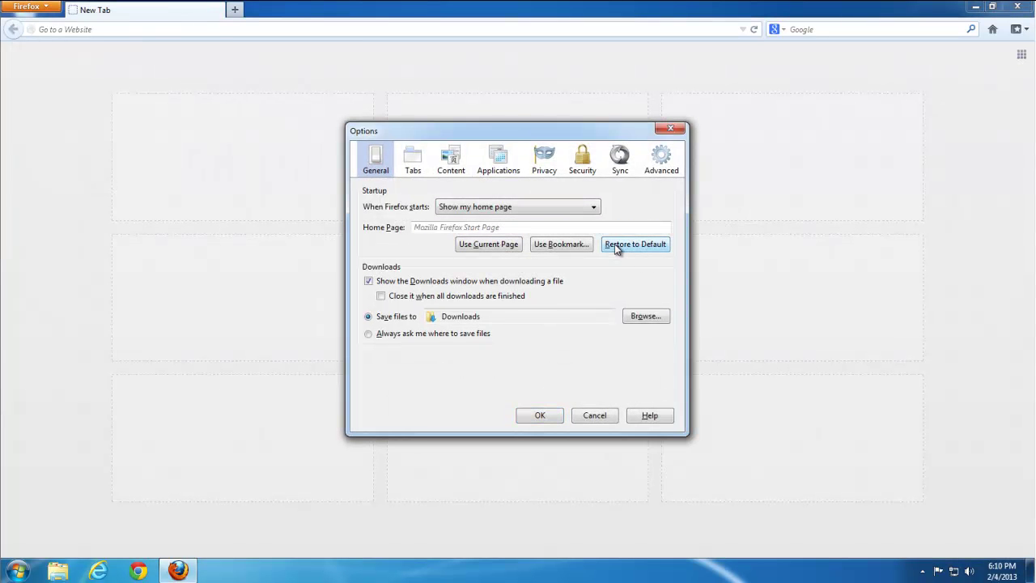
{"action": "left_click", "coordinate": [544, 419]}
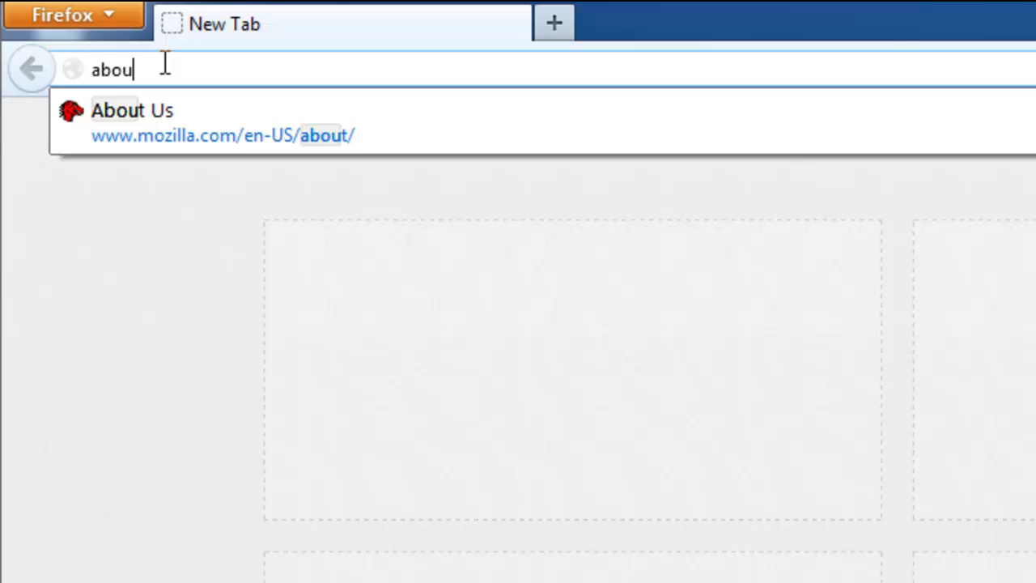
Step: Filter about:config for 'iminent' and reset extensions.installCache to its default
{"action": "type", "text": "t:config"}
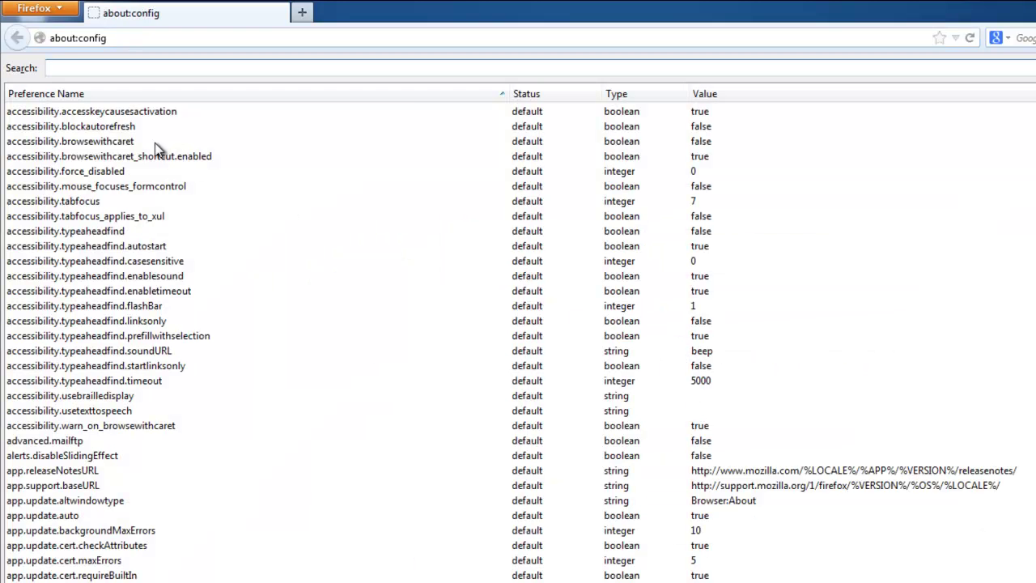
{"action": "left_click", "coordinate": [89, 69]}
{"action": "type", "text": "iminent"}
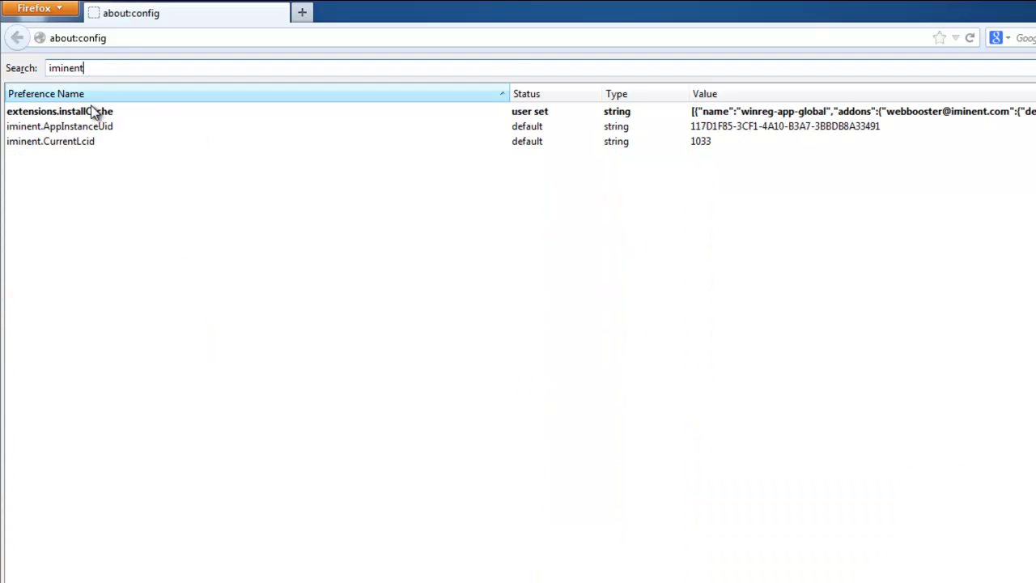
{"action": "left_click", "coordinate": [59, 113]}
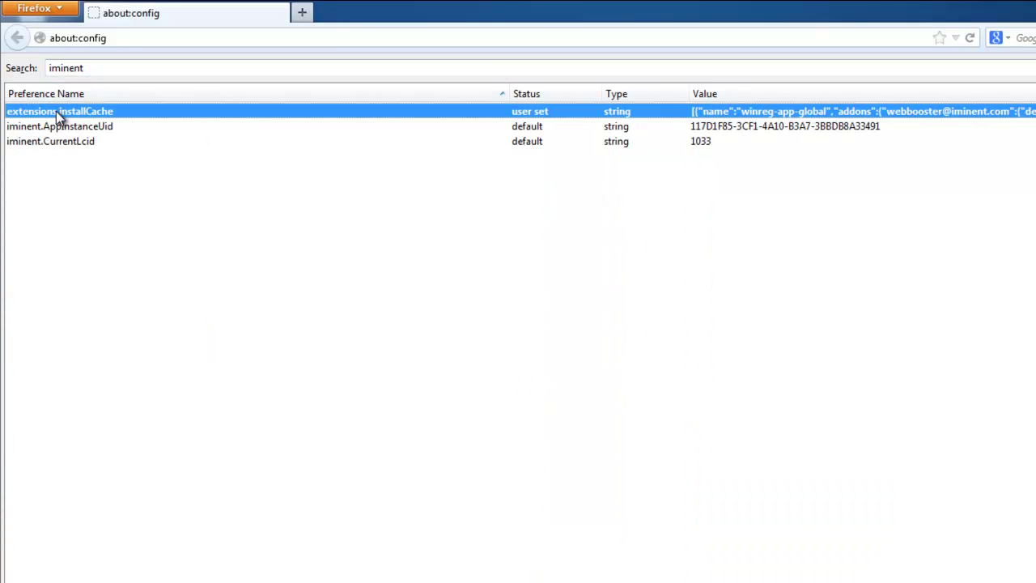
{"action": "right_click", "coordinate": [54, 118]}
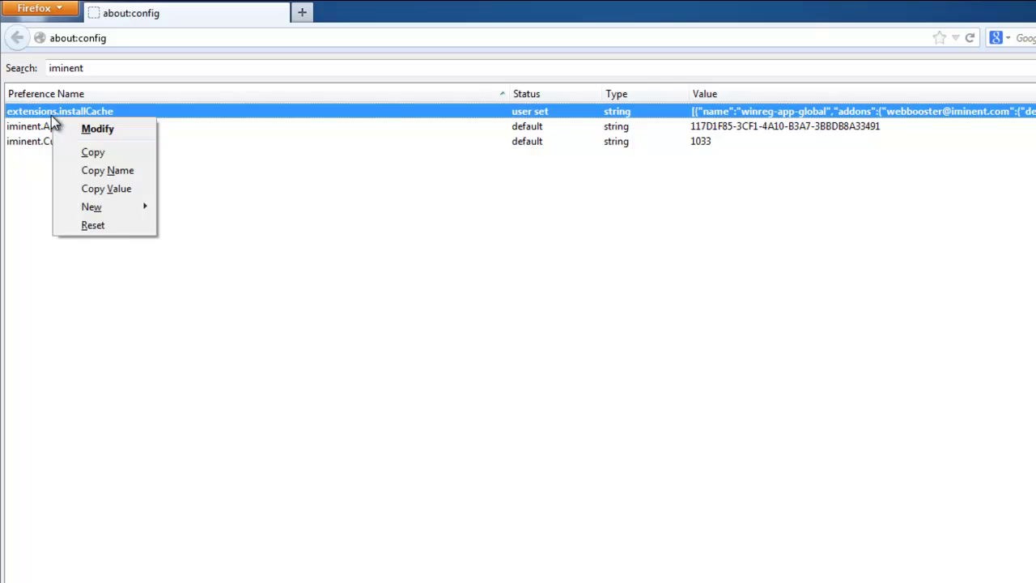
{"action": "left_click", "coordinate": [73, 225]}
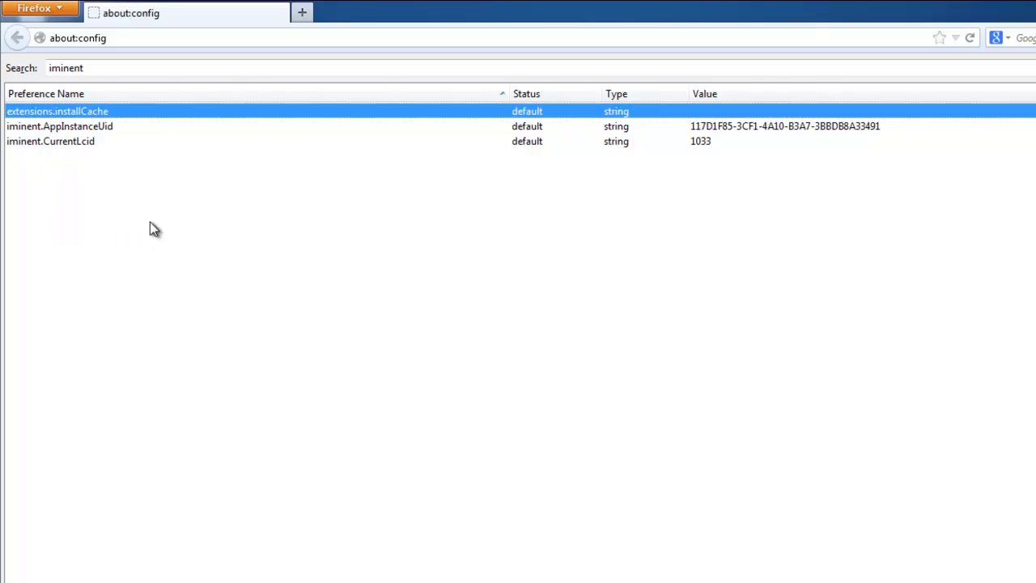
Step: Filter about:config for 'search' and reset browser.search.selectedEngine and browser.search.defaultenginename
{"action": "left_click_drag", "start_coordinate": [105, 70], "coordinate": [19, 72]}
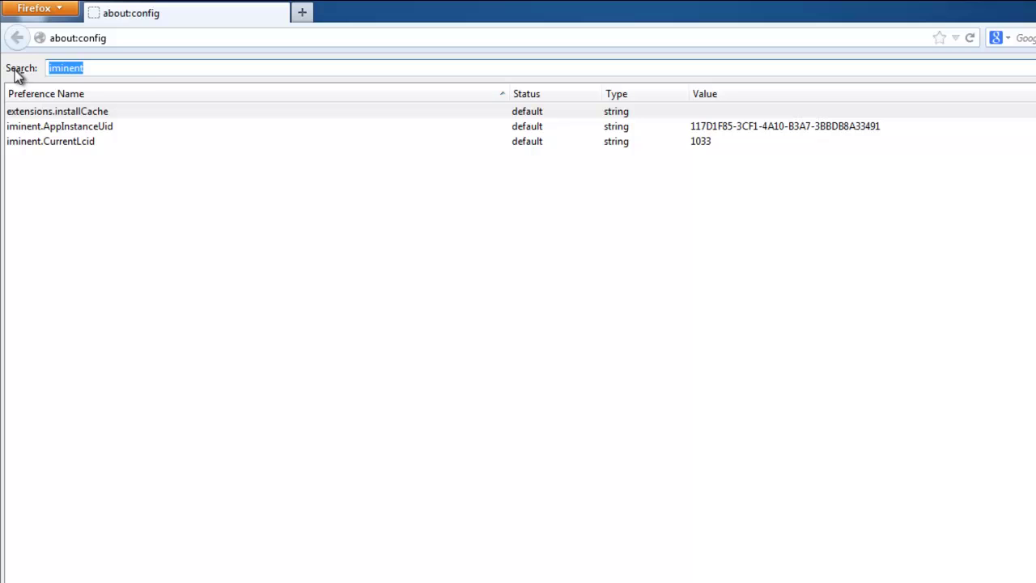
{"action": "type", "text": "start"}
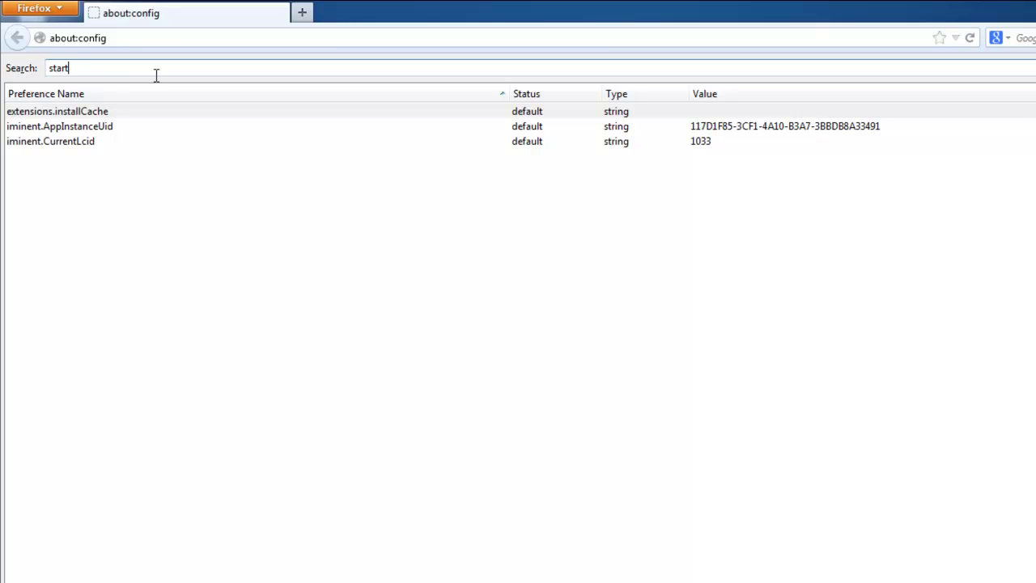
{"action": "key", "text": "BackSpace"}
{"action": "type", "text": "earch"}
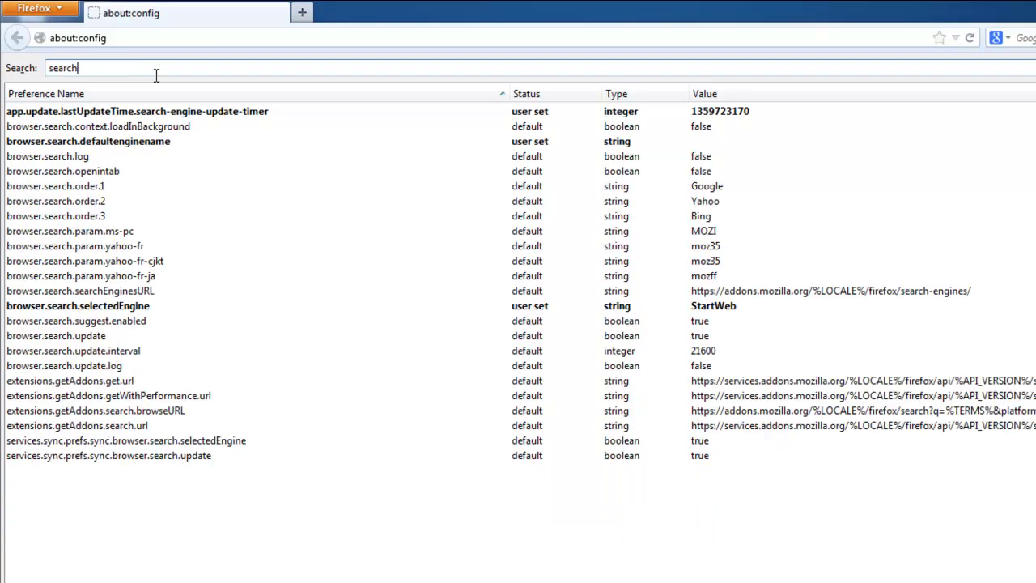
{"action": "right_click", "coordinate": [118, 309]}
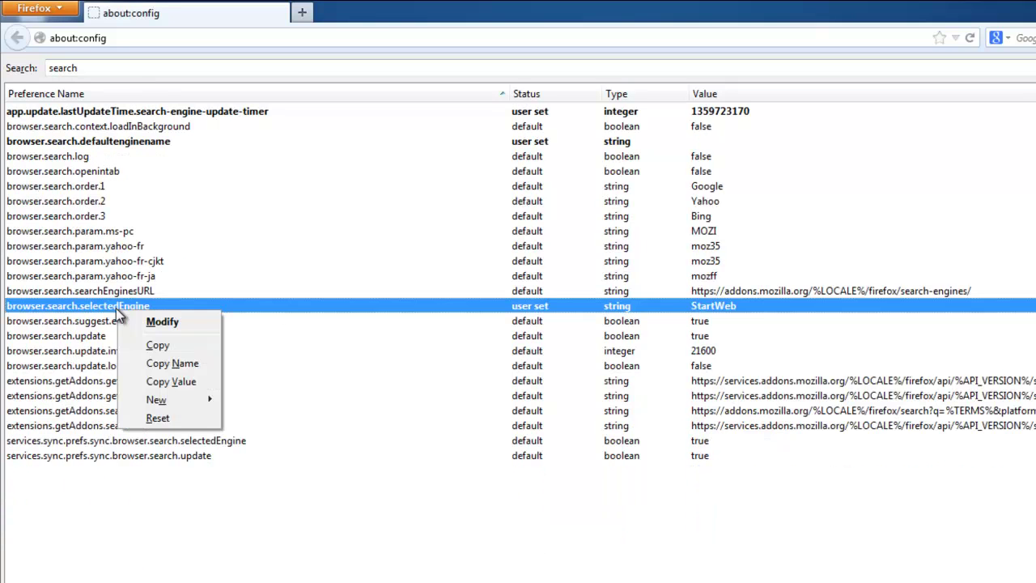
{"action": "left_click", "coordinate": [174, 418]}
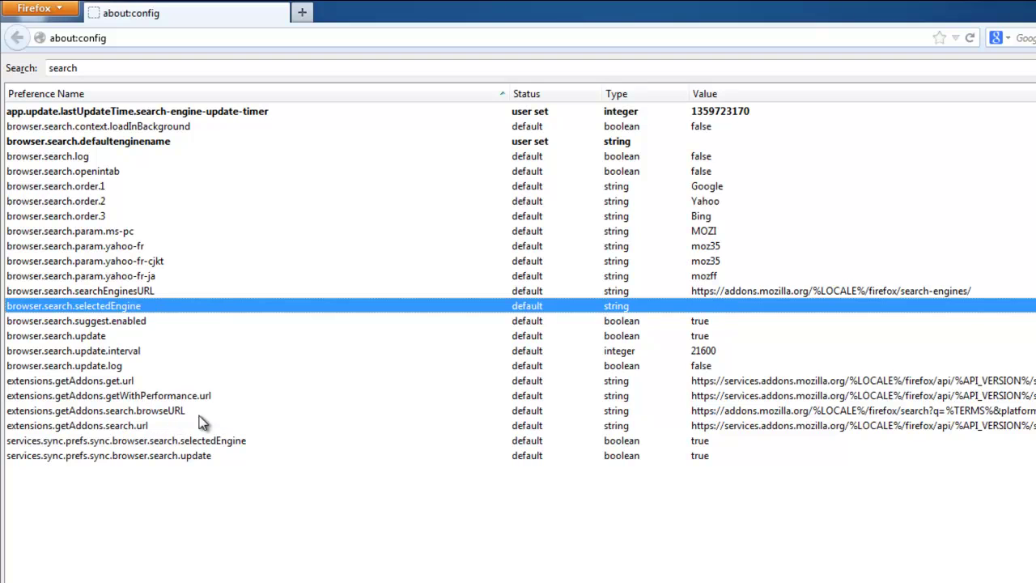
{"action": "right_click", "coordinate": [143, 142]}
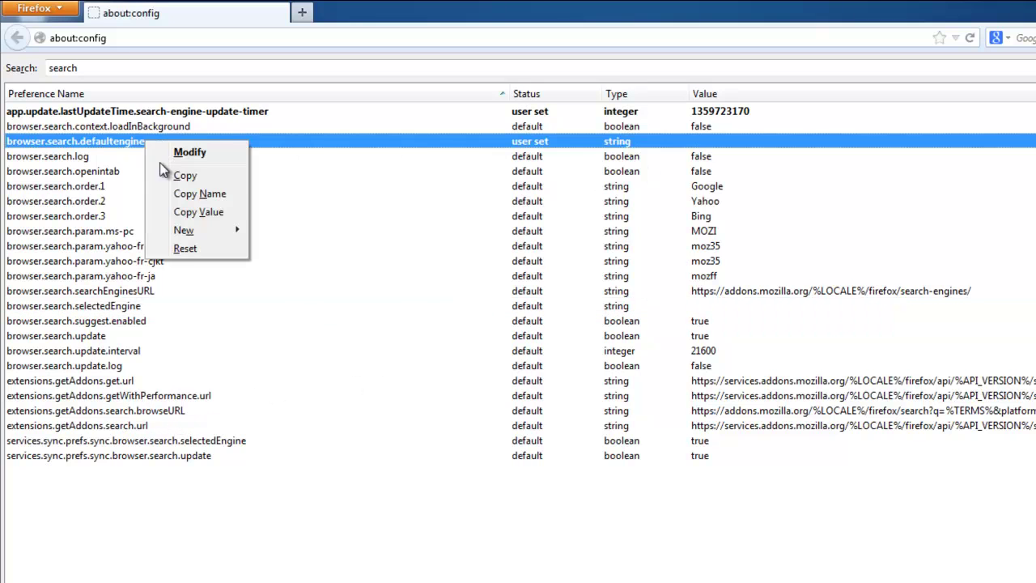
{"action": "left_click", "coordinate": [187, 250]}
{"action": "left_click_drag", "start_coordinate": [93, 68], "coordinate": [7, 71]}
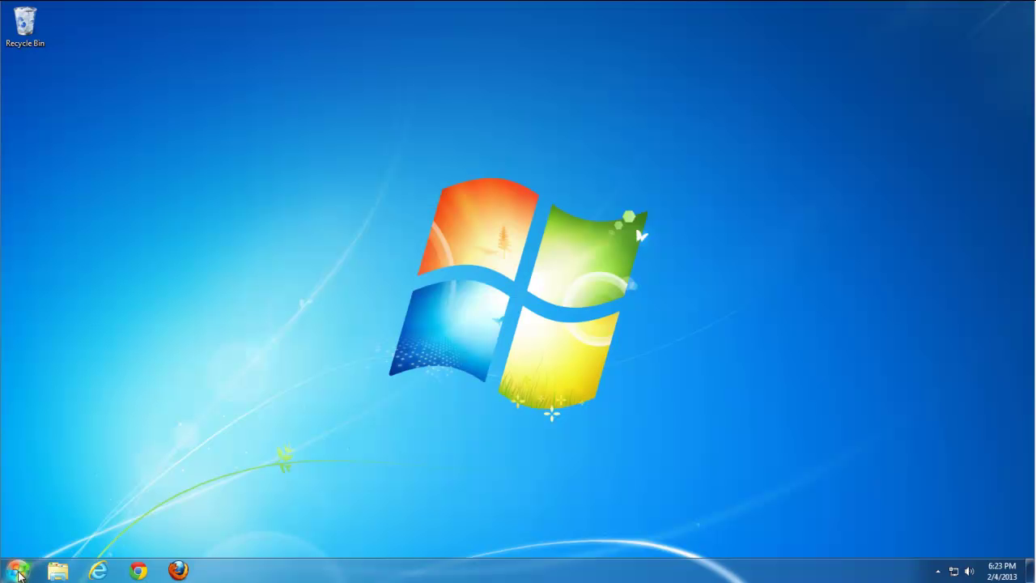
Step: Launch Registry Editor from a Start menu 'regedit' search, approving the UAC prompt
{"action": "left_click", "coordinate": [18, 570]}
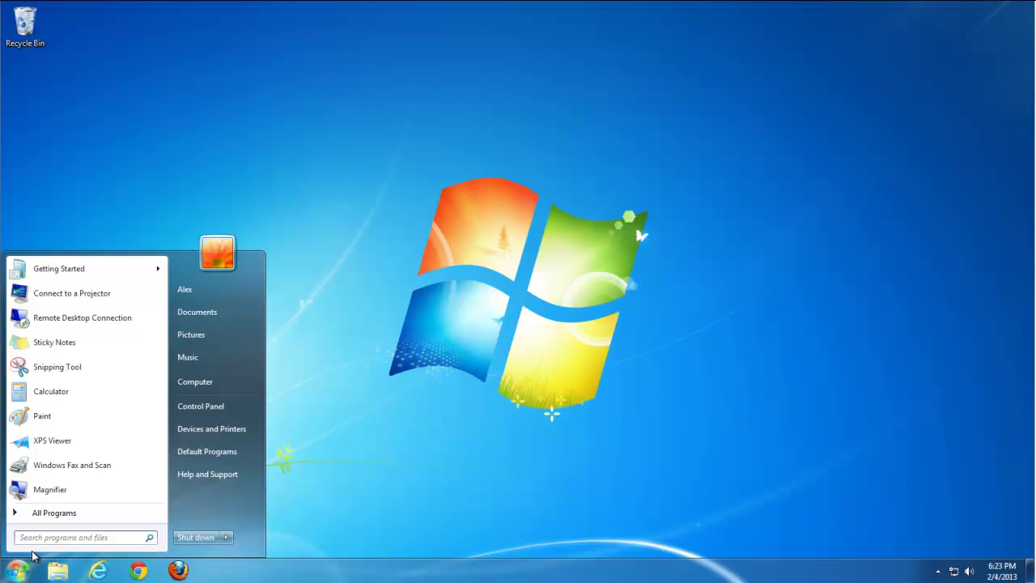
{"action": "type", "text": "regedit"}
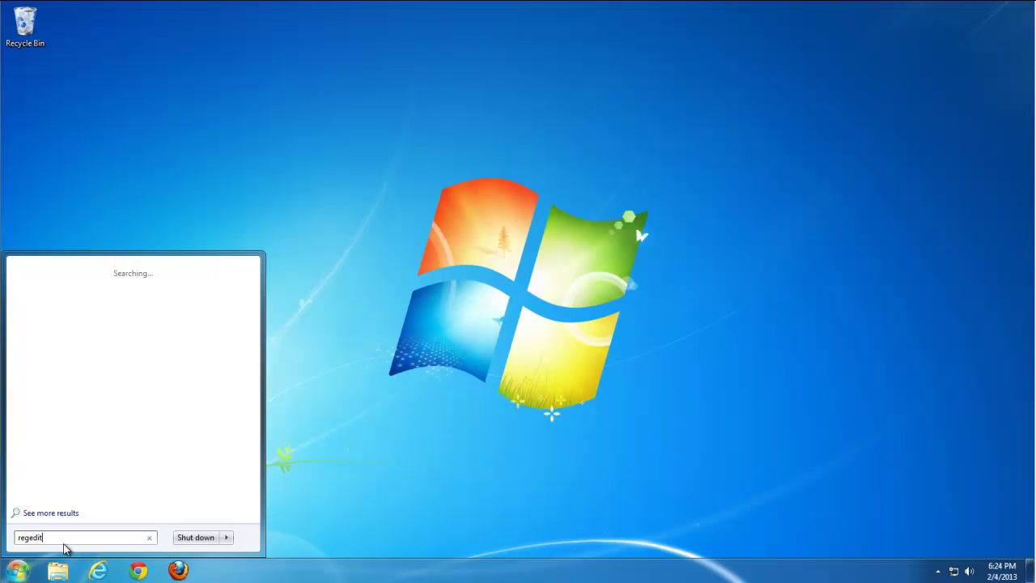
{"action": "left_click", "coordinate": [42, 290]}
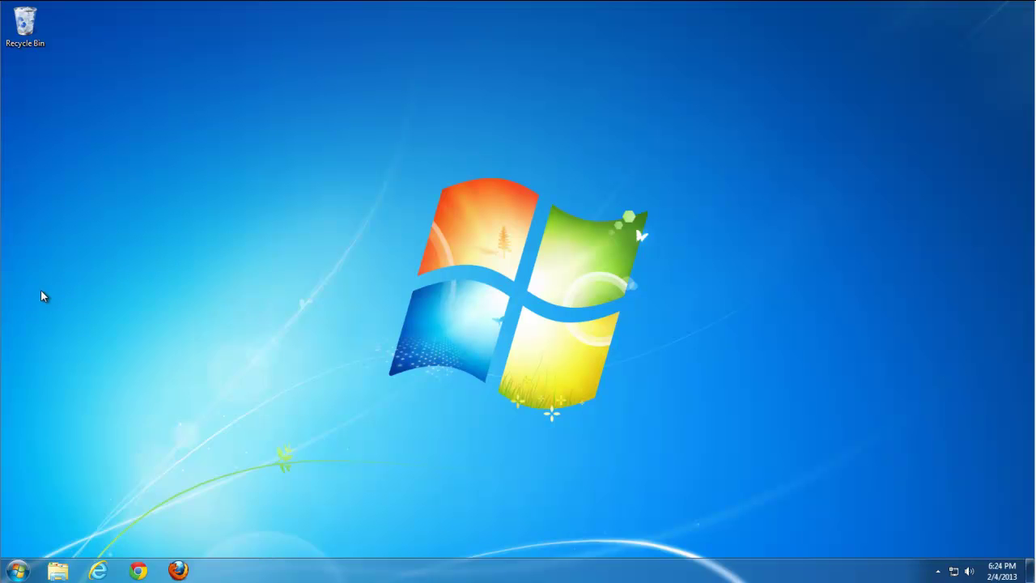
{"action": "left_click", "coordinate": [225, 419]}
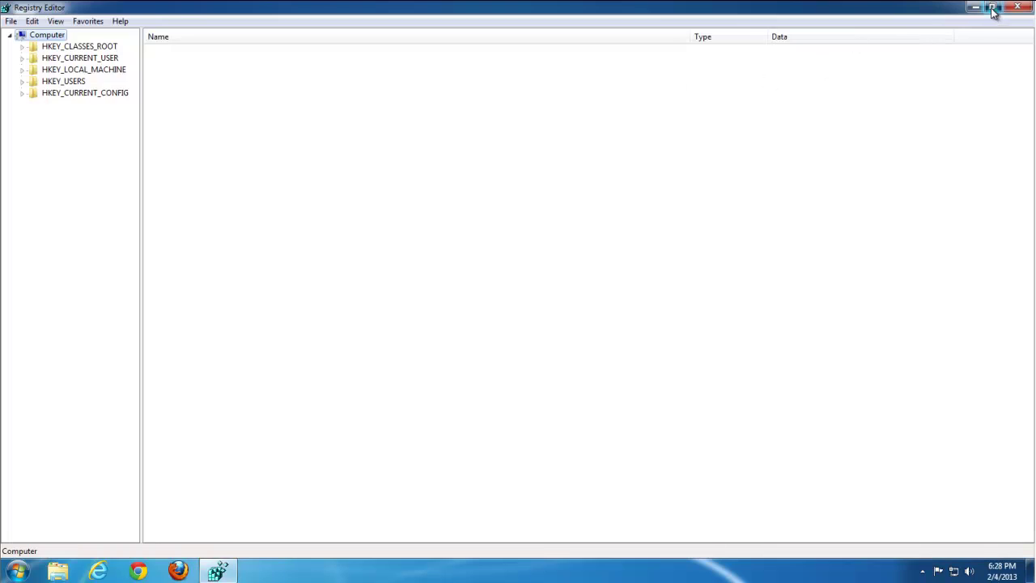
Step: Find 'iminent' across keys, values and data, landing on the first TypeLib match
{"action": "left_click", "coordinate": [994, 9]}
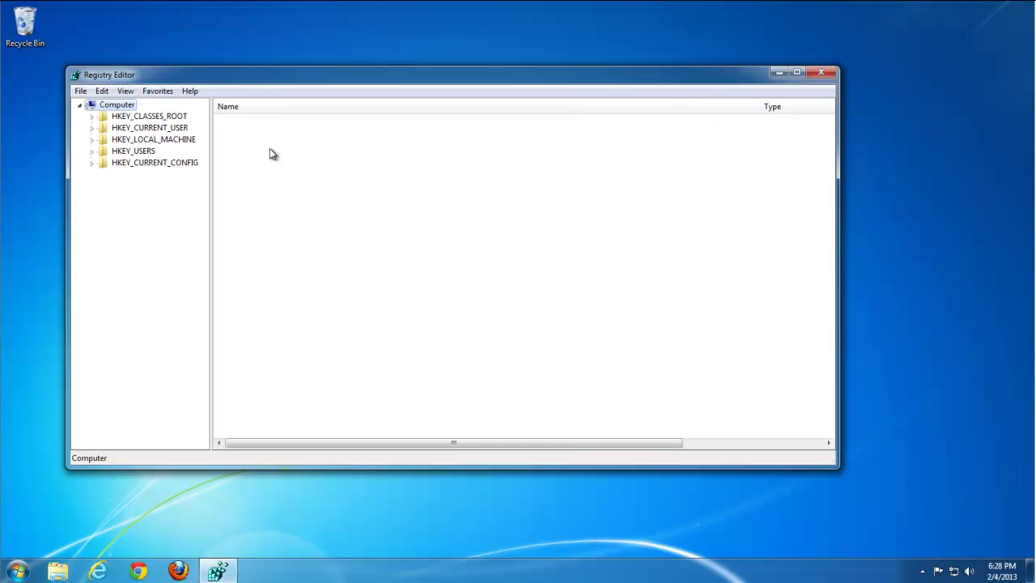
{"action": "left_click", "coordinate": [99, 90]}
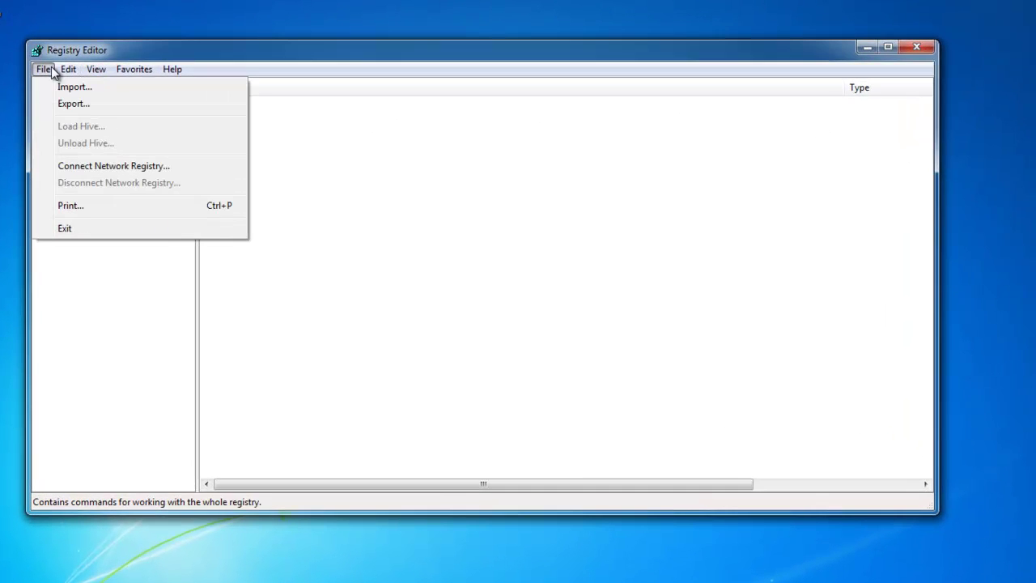
{"action": "mouse_move", "coordinate": [68, 69]}
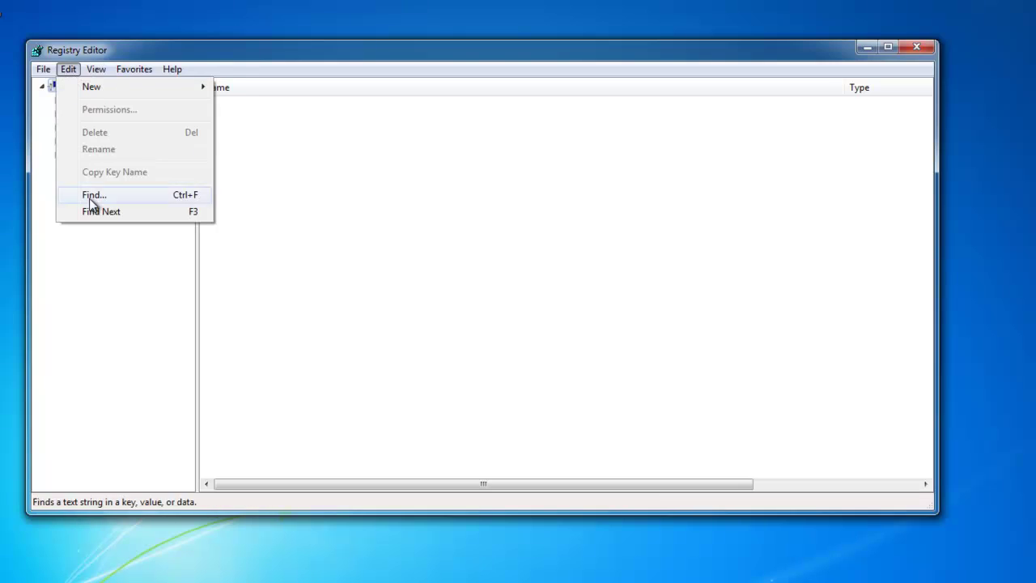
{"action": "left_click", "coordinate": [89, 194]}
{"action": "type", "text": "inent"}
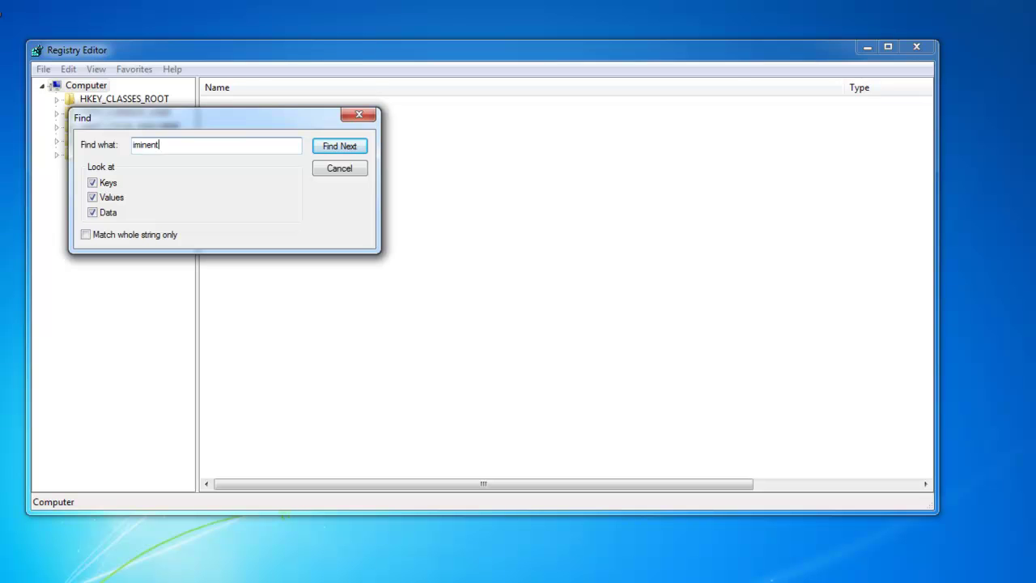
{"action": "left_click", "coordinate": [338, 147]}
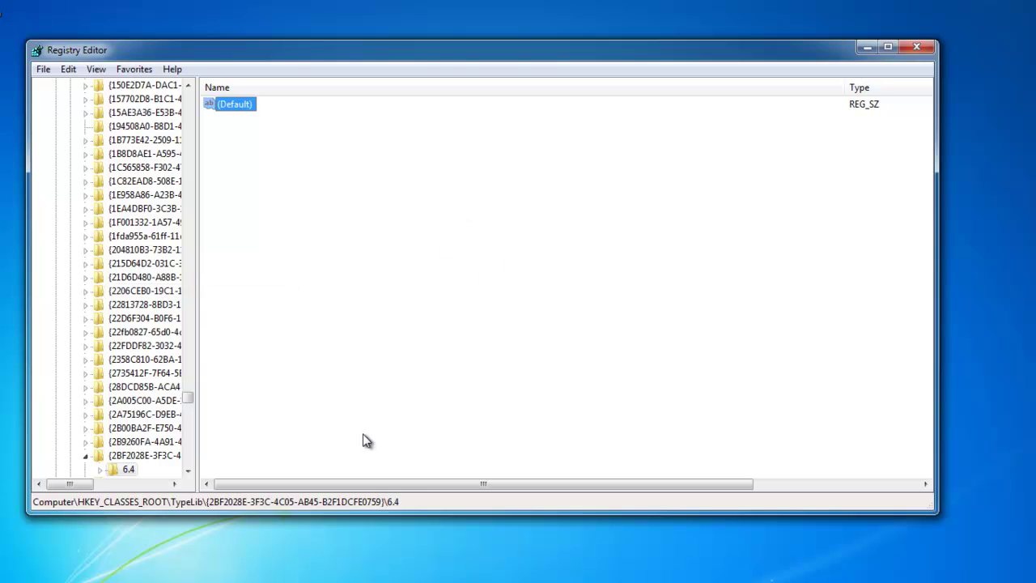
Step: Delete the {2BF2028E-3F3C-4C05-AB45-B2F1DCFE0759} TypeLib key holding 6.4, with its subkeys
{"action": "left_click", "coordinate": [187, 470]}
{"action": "left_click", "coordinate": [186, 470]}
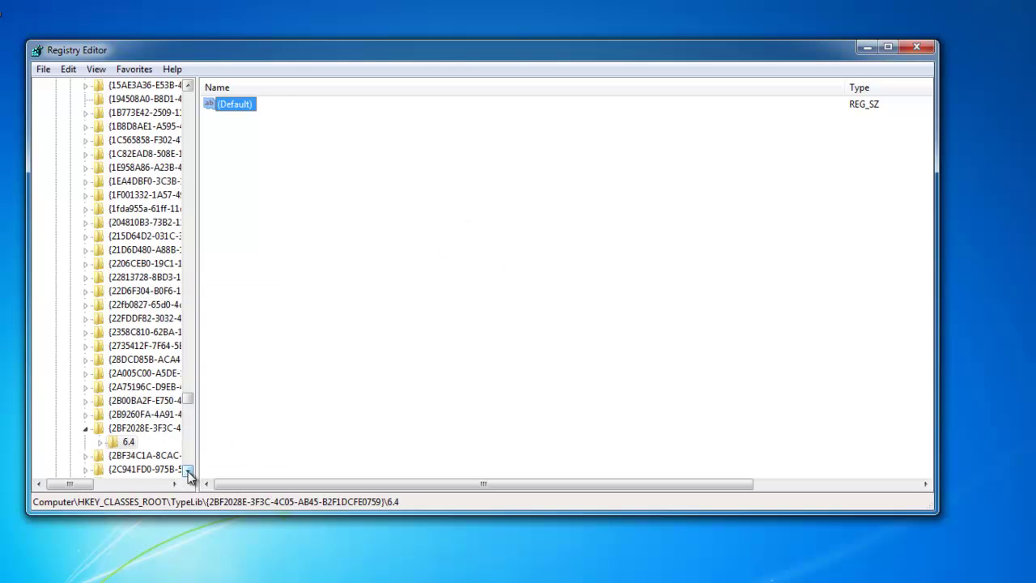
{"action": "double_click", "coordinate": [120, 429]}
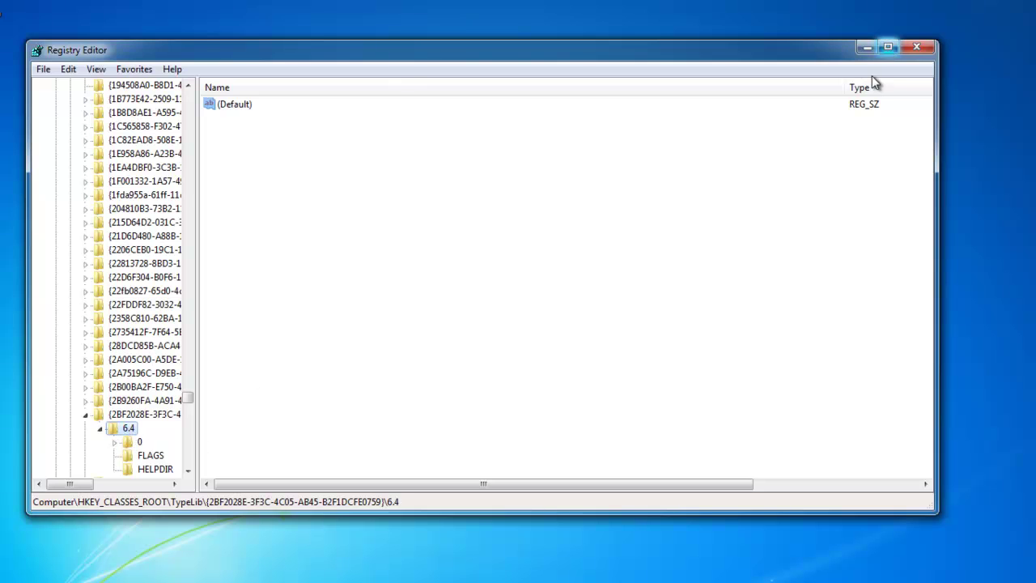
{"action": "left_click_drag", "start_coordinate": [840, 84], "coordinate": [455, 85]}
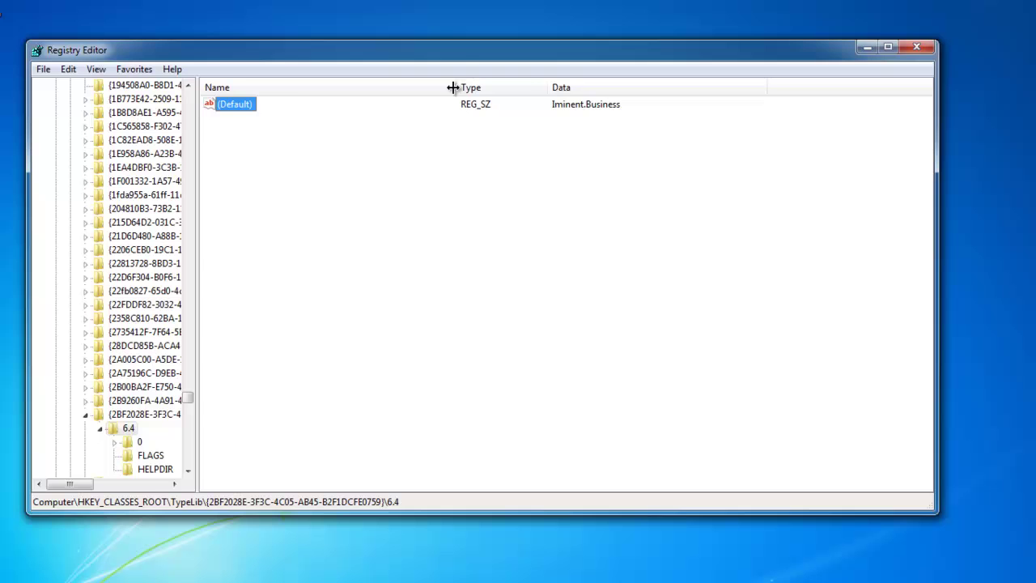
{"action": "left_click", "coordinate": [122, 413]}
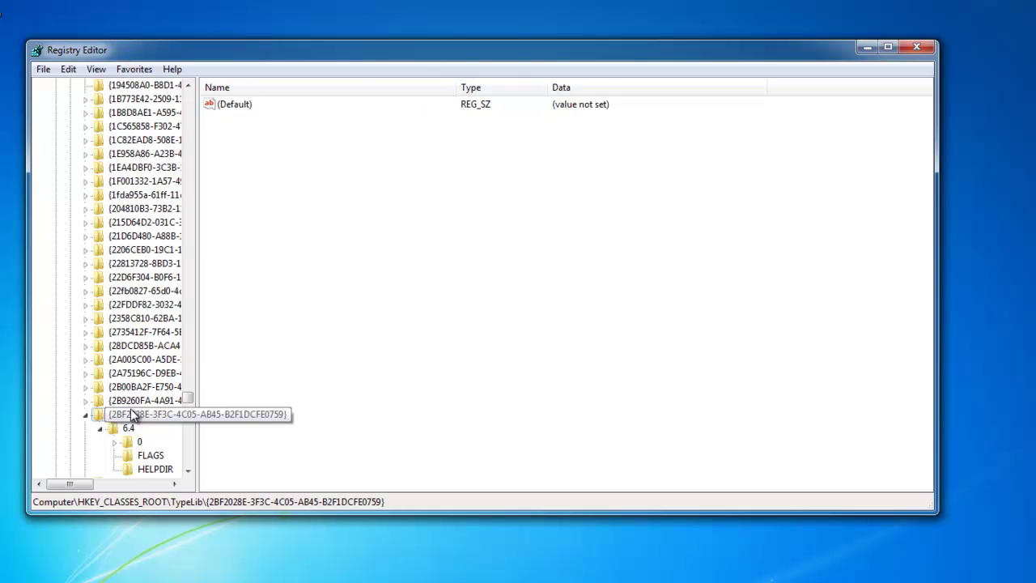
{"action": "key", "text": "Delete"}
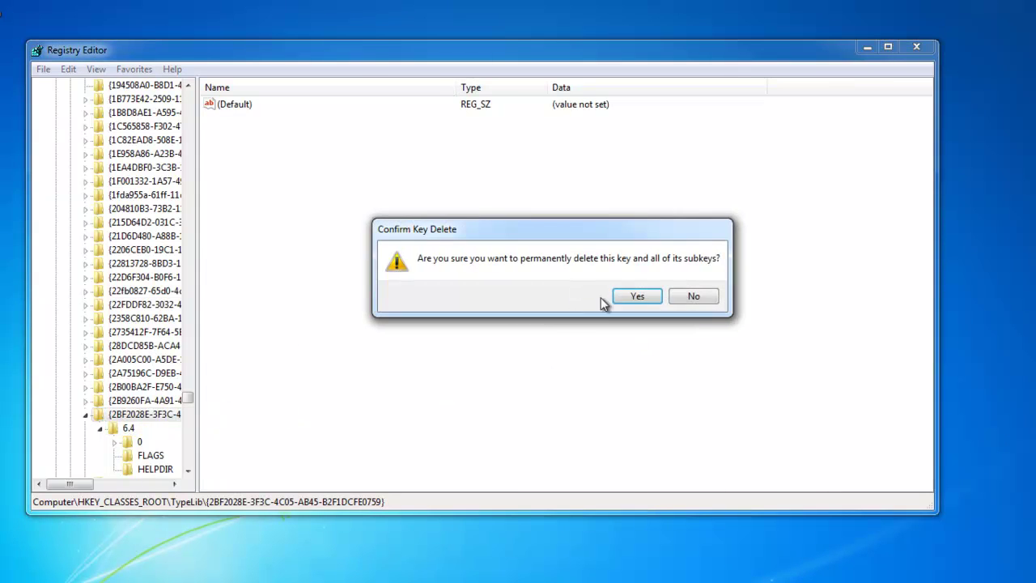
{"action": "left_click", "coordinate": [647, 297]}
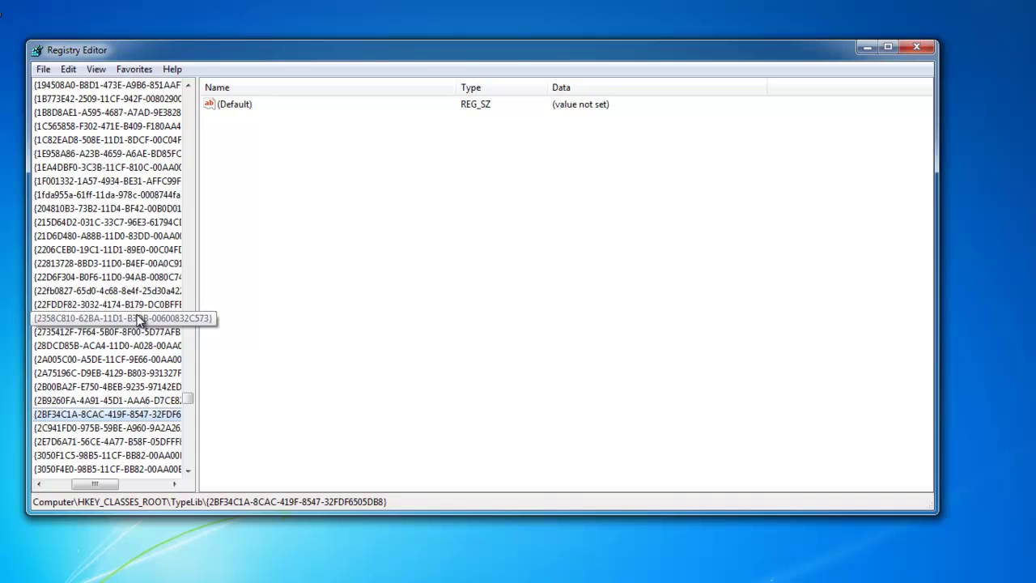
Step: Enlarge the Registry Editor window and delete the Iminent.Mediator TypeLib key
{"action": "left_click_drag", "start_coordinate": [197, 328], "coordinate": [331, 341]}
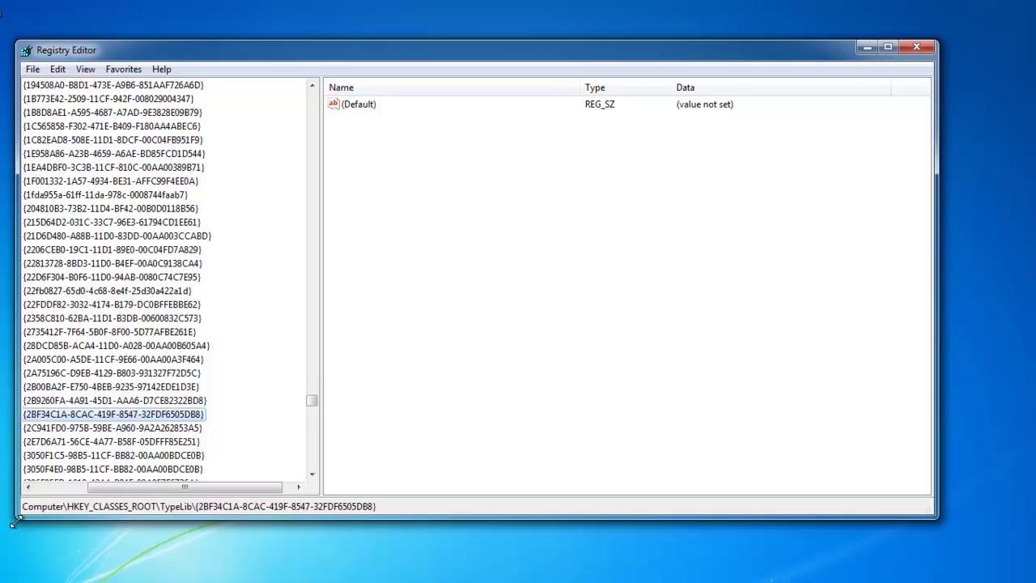
{"action": "left_click_drag", "start_coordinate": [38, 509], "coordinate": [30, 541]}
{"action": "left_click_drag", "start_coordinate": [372, 55], "coordinate": [401, 60]}
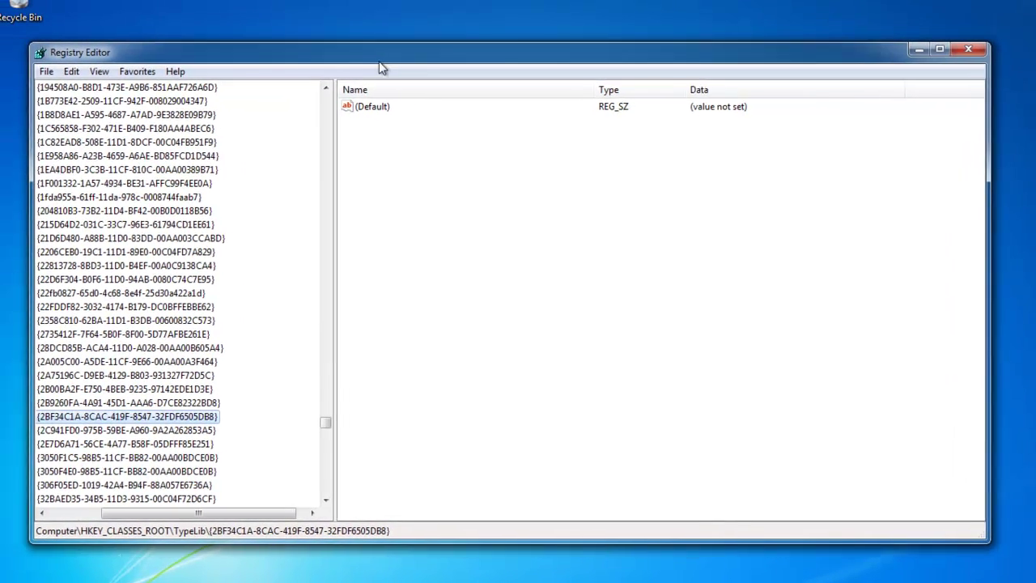
{"action": "key", "text": "F3"}
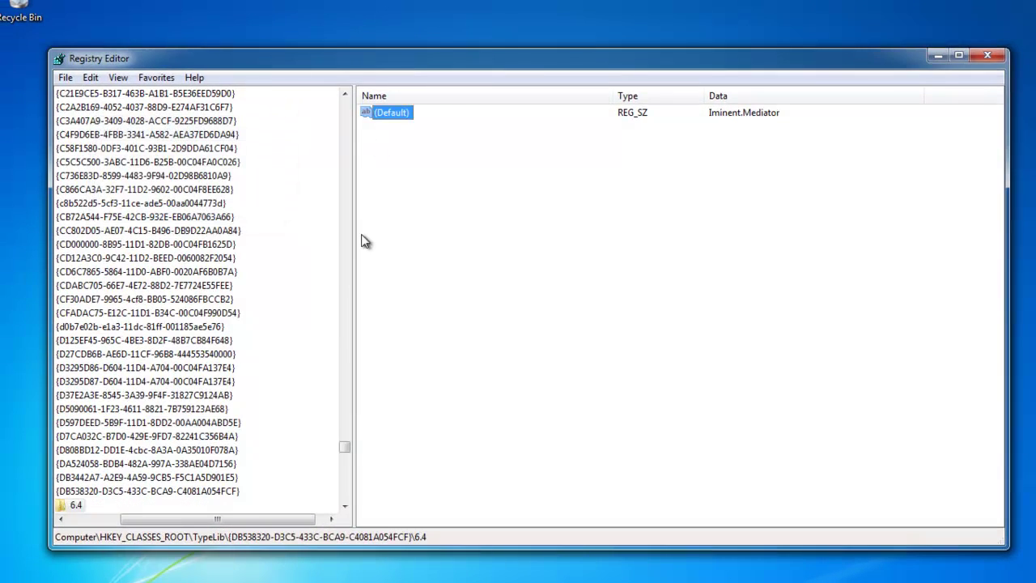
{"action": "left_click", "coordinate": [96, 492]}
{"action": "key", "text": "Delete"}
{"action": "key", "text": "Return"}
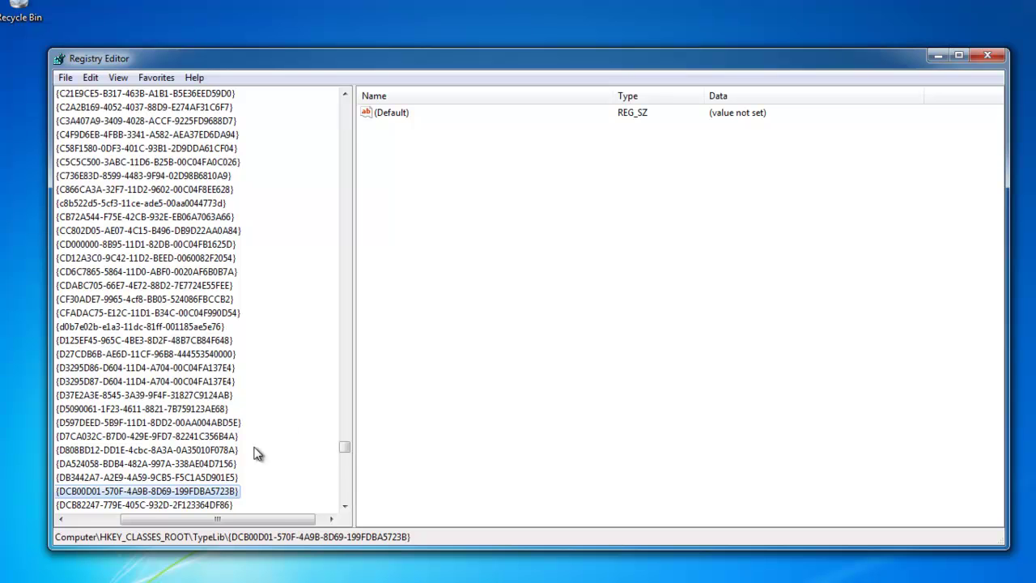
Step: Delete both TBSB01620 toolbar keys found by the Iminent search
{"action": "key", "text": "F3"}
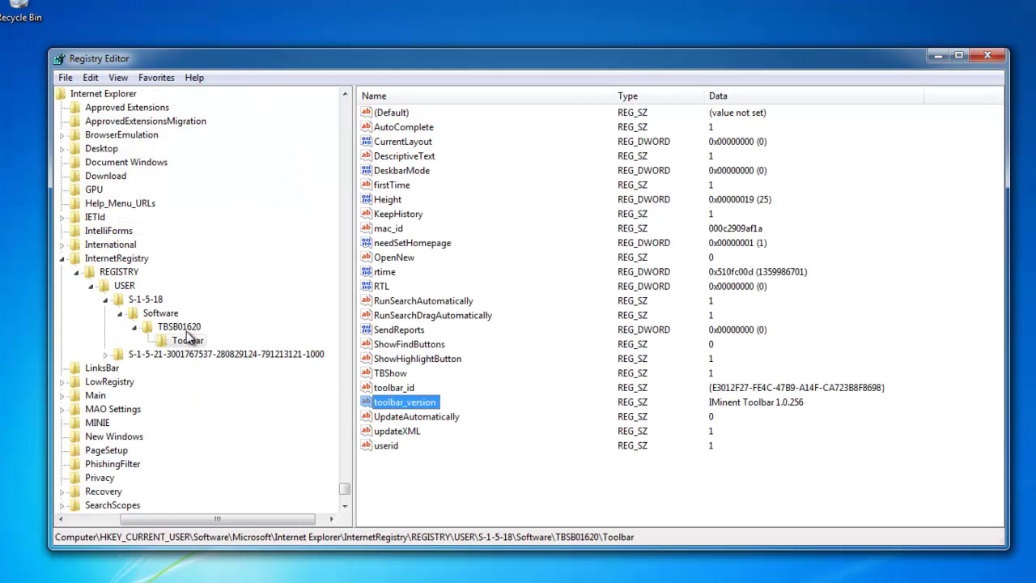
{"action": "left_click", "coordinate": [185, 328]}
{"action": "key", "text": "Delete"}
{"action": "key", "text": "Return"}
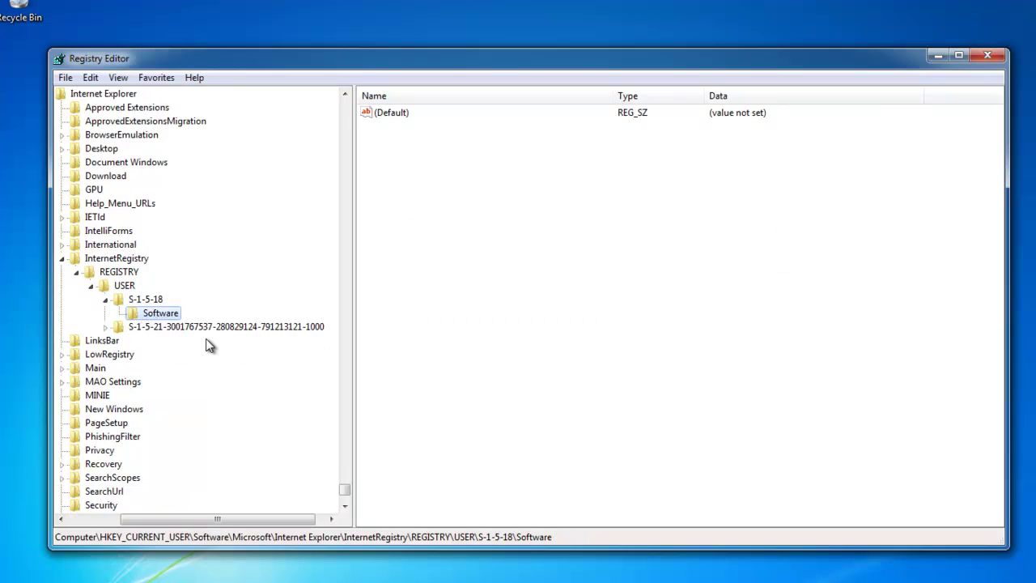
{"action": "key", "text": "F3"}
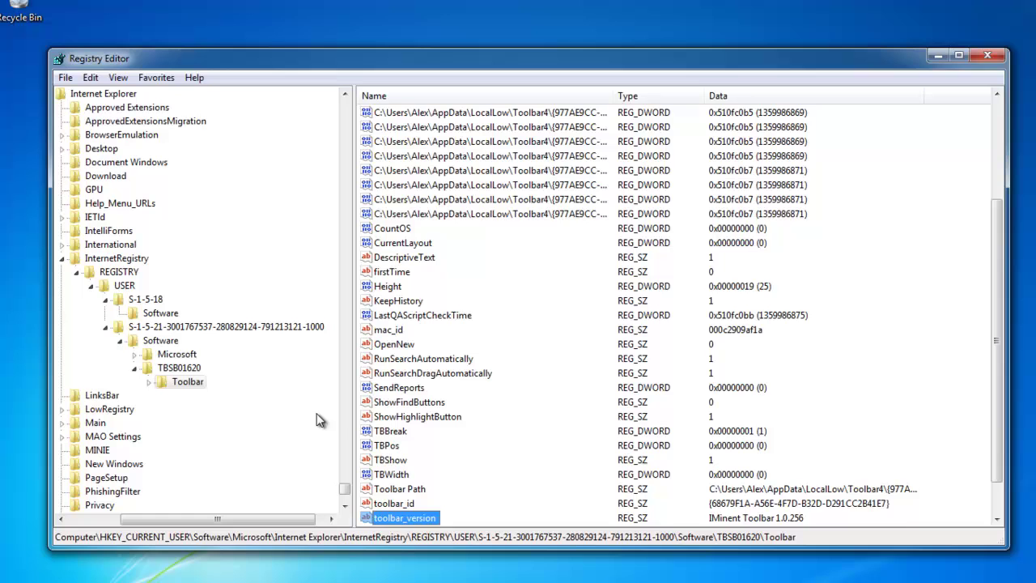
{"action": "left_click", "coordinate": [180, 367]}
{"action": "key", "text": "Delete"}
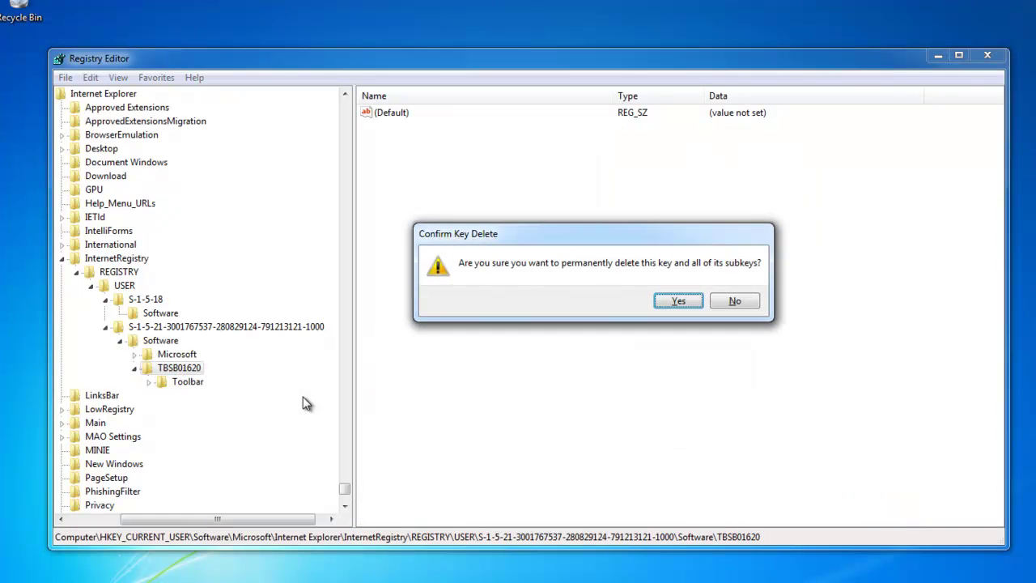
{"action": "key", "text": "Return"}
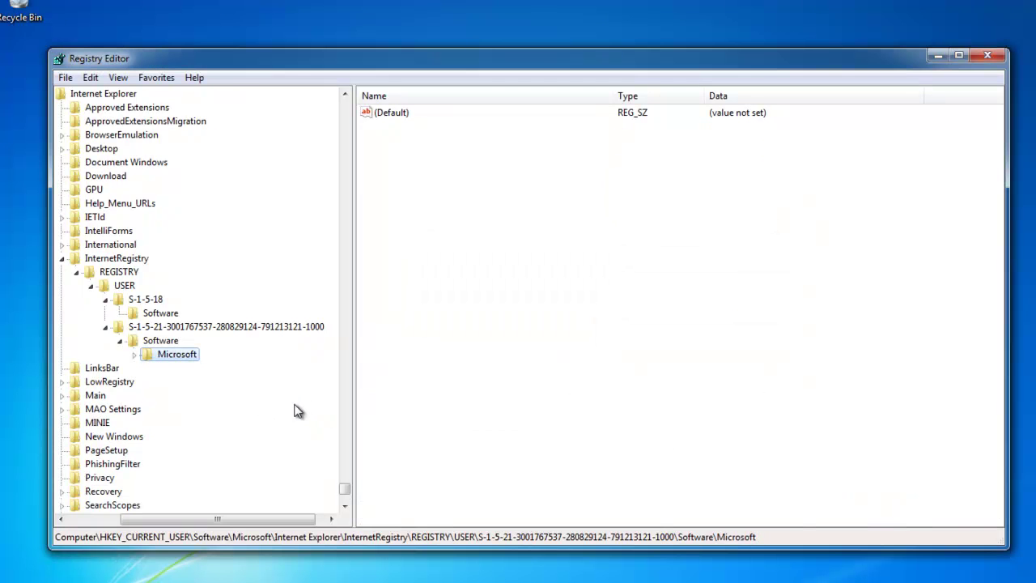
Step: Delete the 63fc1544_0 key and find the next match, SOFTWARE\Iminent
{"action": "key", "text": "F3"}
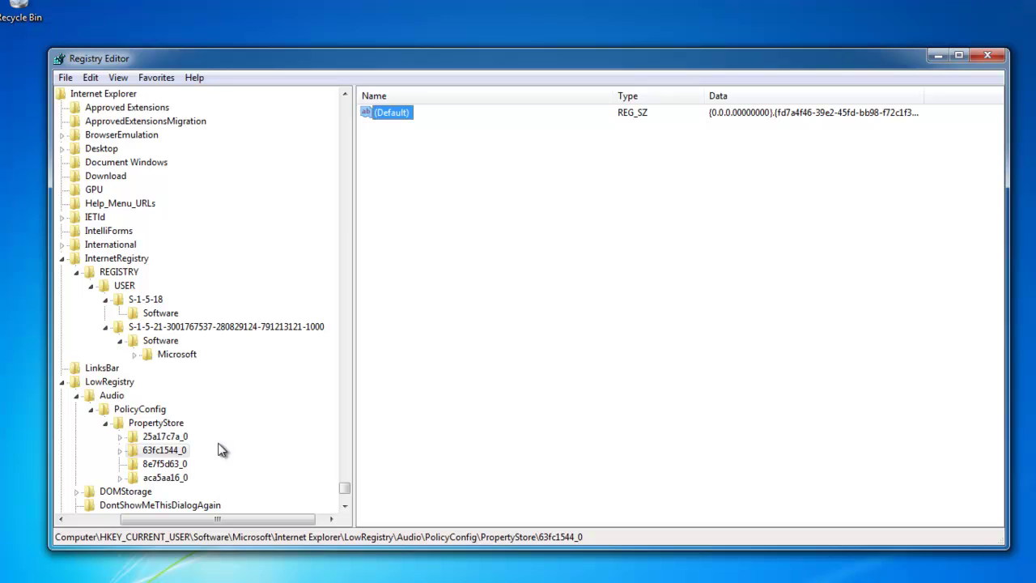
{"action": "left_click", "coordinate": [160, 450]}
{"action": "key", "text": "Delete"}
{"action": "key", "text": "Return"}
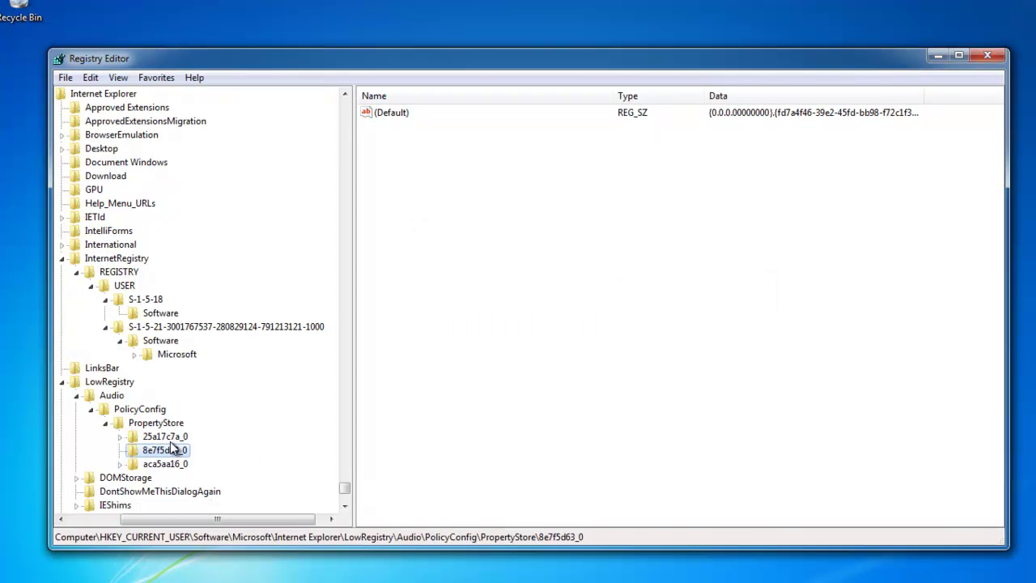
{"action": "key", "text": "Up"}
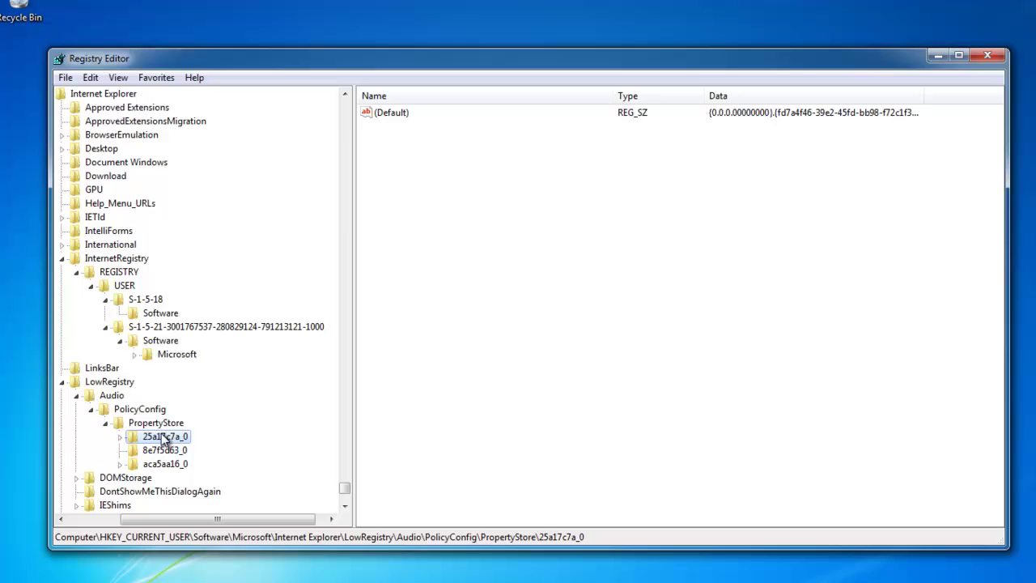
{"action": "key", "text": "F3"}
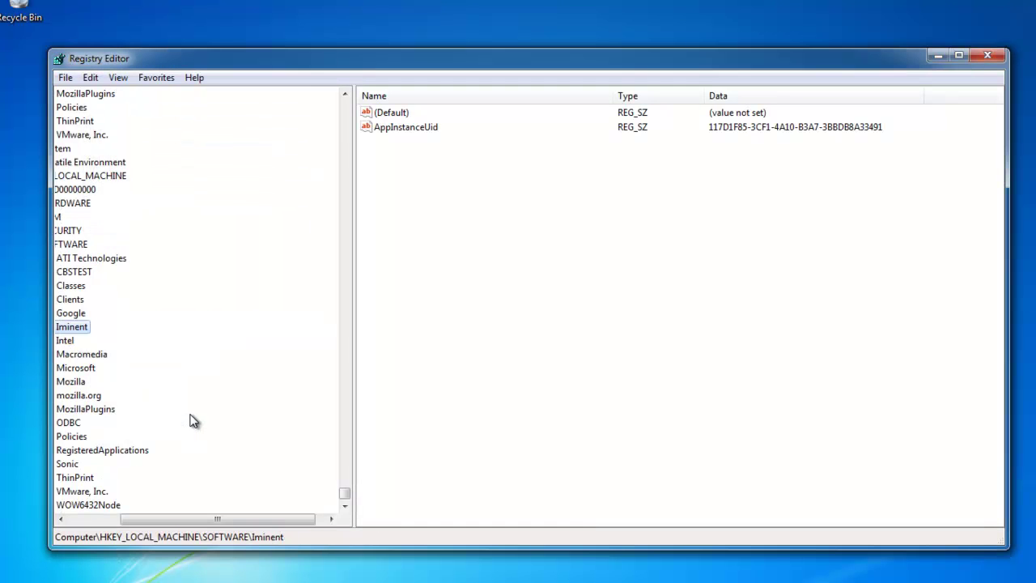
Step: Delete HKLM\SOFTWARE\Iminent and the TbHelper2.exe ElevationPolicy key
{"action": "left_click", "coordinate": [105, 520]}
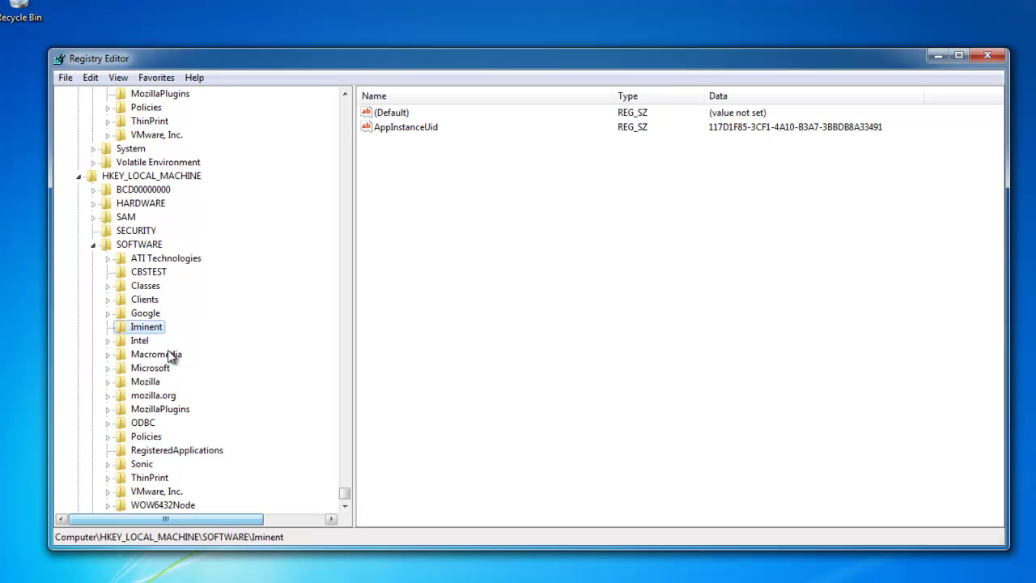
{"action": "key", "text": "Delete"}
{"action": "key", "text": "Return"}
{"action": "key", "text": "F3"}
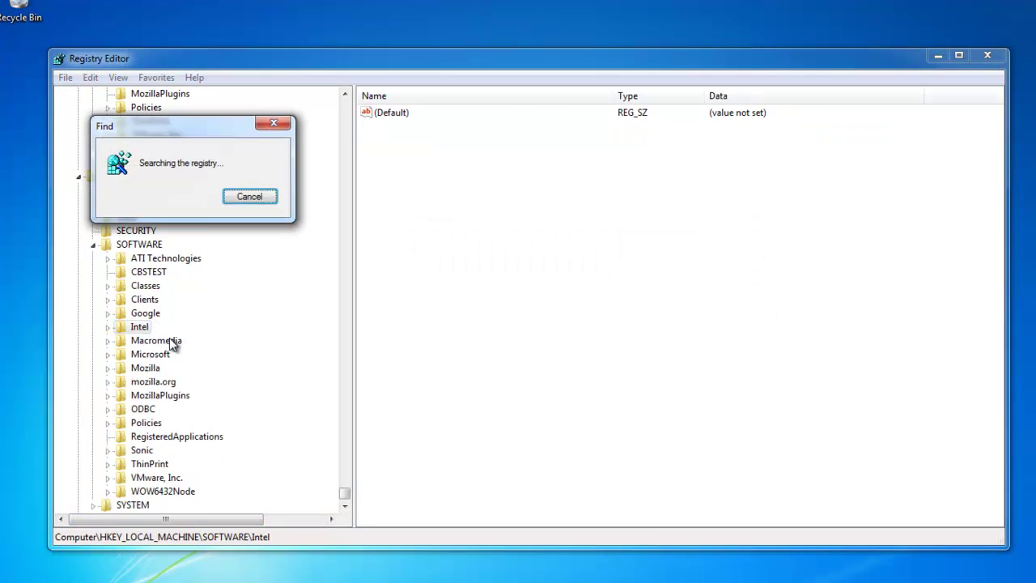
{"action": "left_click", "coordinate": [240, 272]}
{"action": "key", "text": "Delete"}
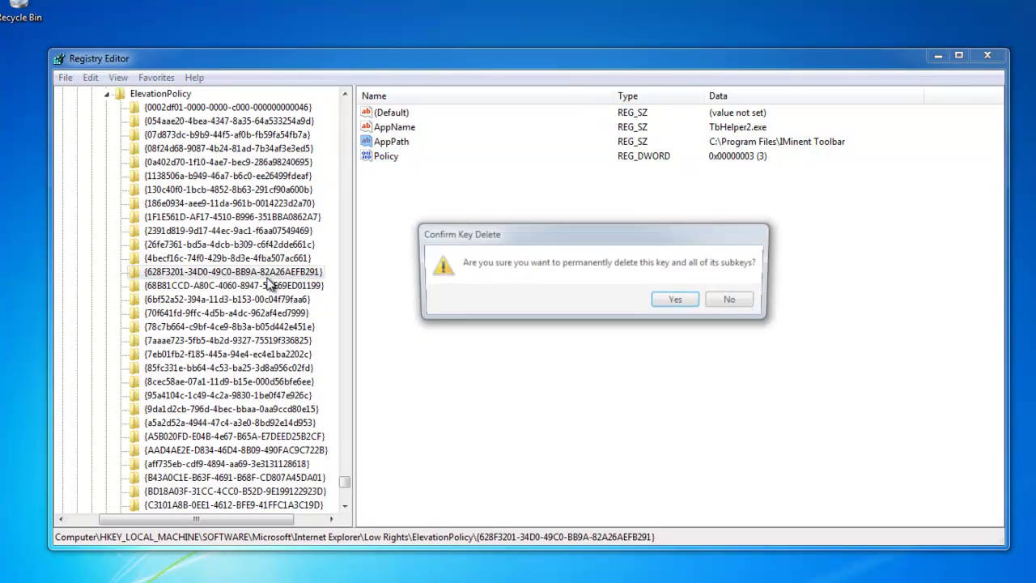
{"action": "key", "text": "Return"}
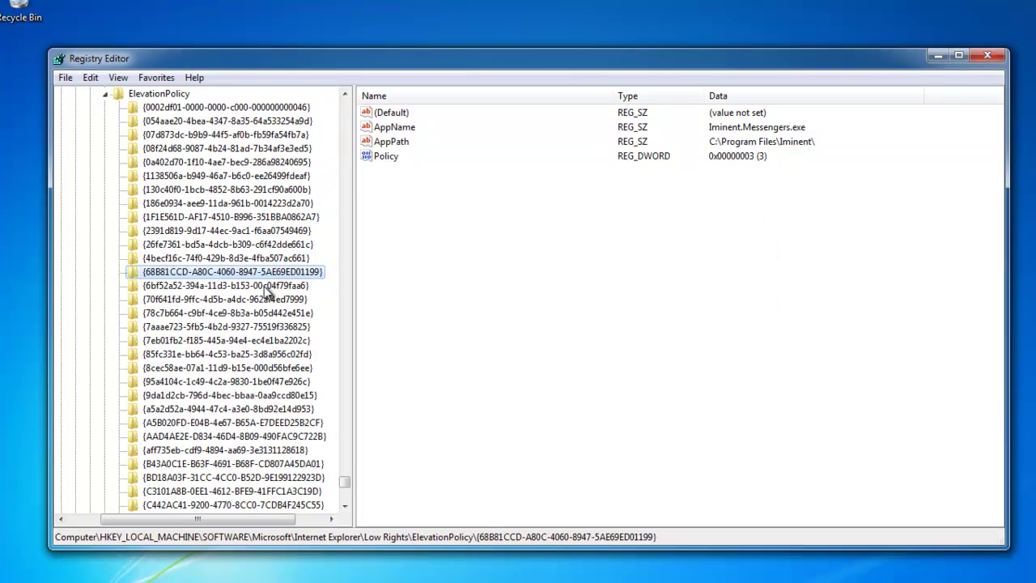
Step: Delete the Iminent.Messengers.exe and Iminent.exe ElevationPolicy keys
{"action": "key", "text": "F3"}
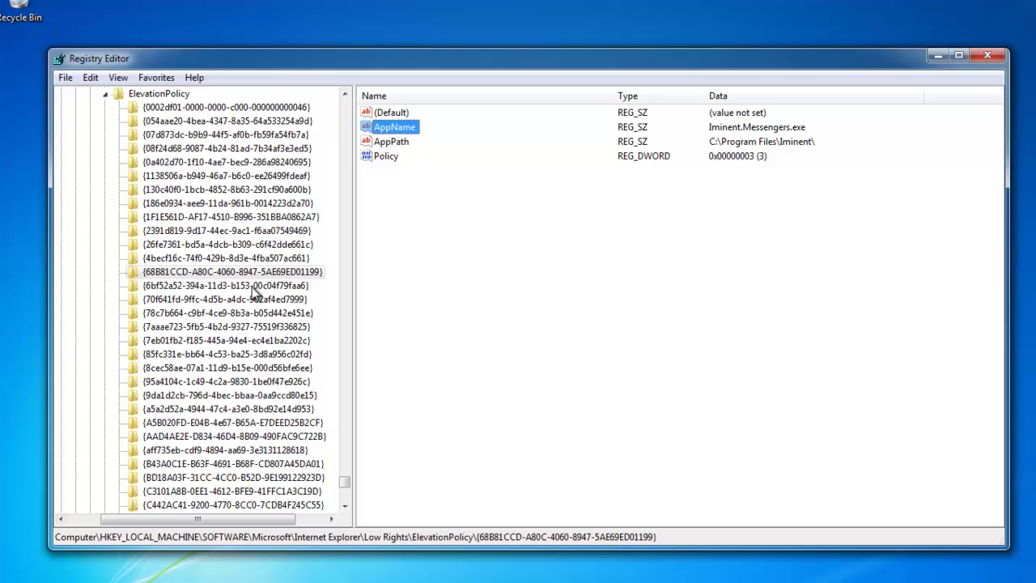
{"action": "left_click", "coordinate": [194, 276]}
{"action": "key", "text": "Delete"}
{"action": "key", "text": "Return"}
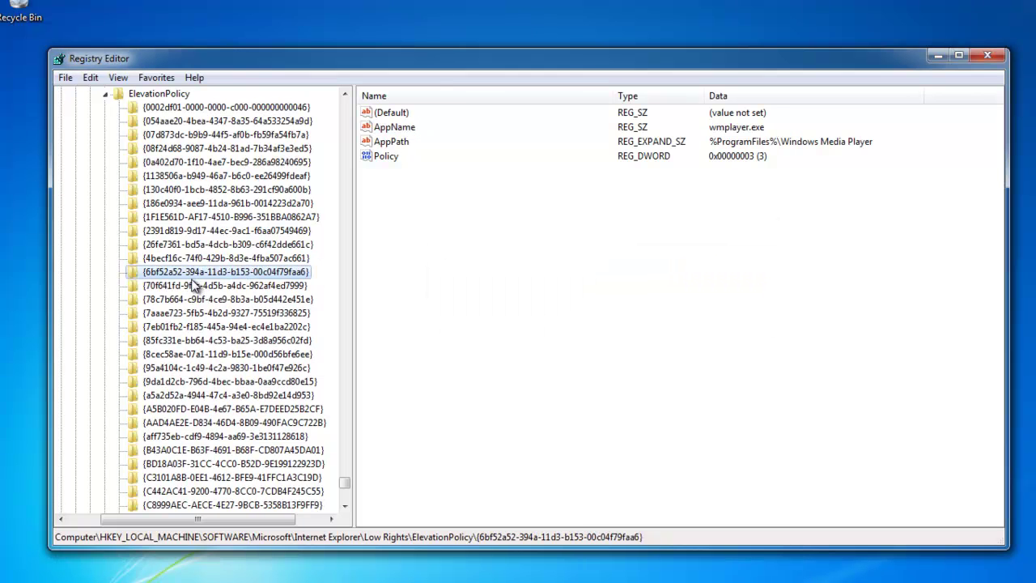
{"action": "key", "text": "F3"}
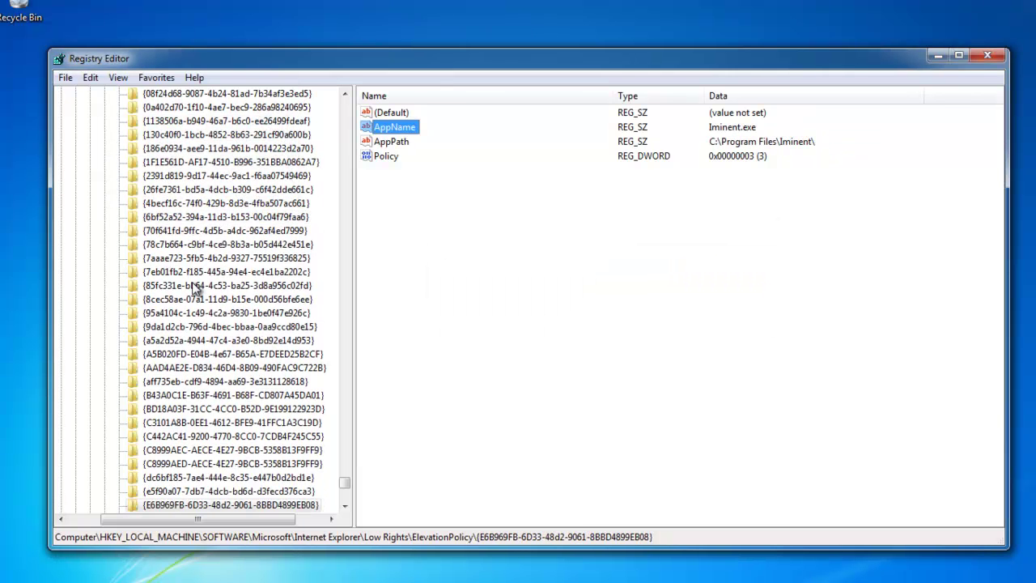
{"action": "left_click", "coordinate": [275, 507]}
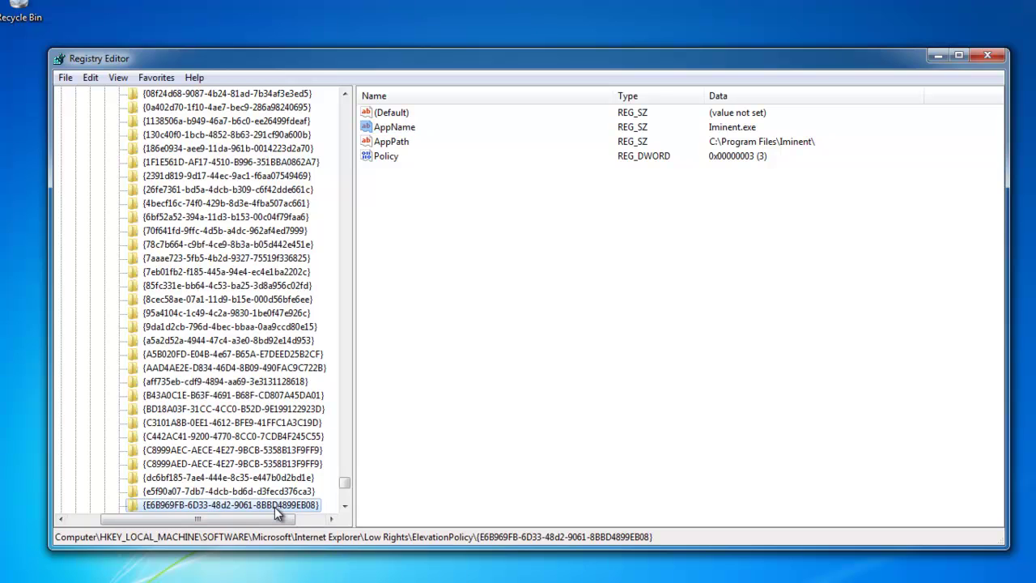
{"action": "key", "text": "Delete"}
{"action": "key", "text": "Return"}
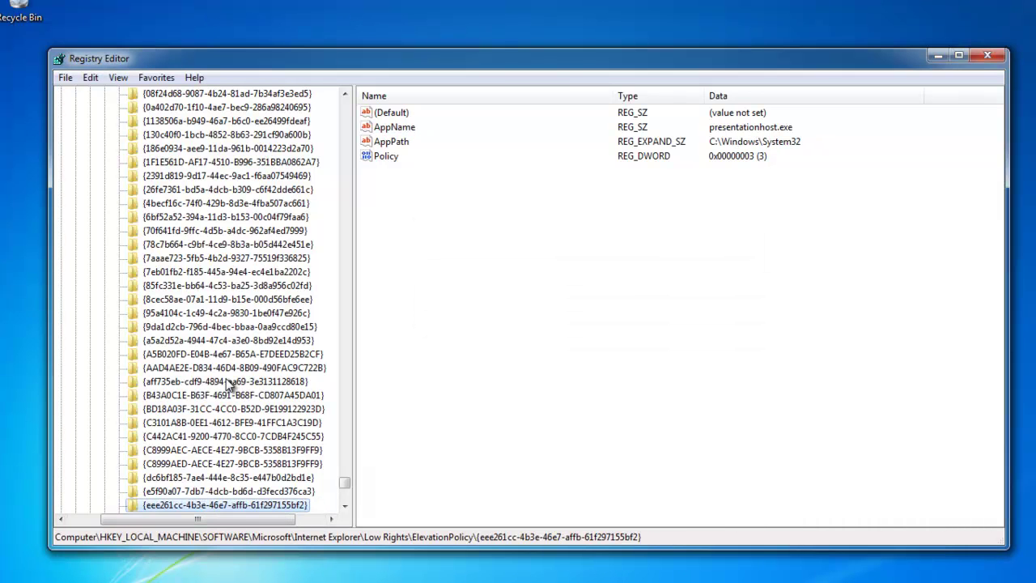
Step: Delete the Iminent and IminentSetup RASAPI32 and RASMANCS tracing keys
{"action": "key", "text": "F3"}
{"action": "key", "text": "Delete"}
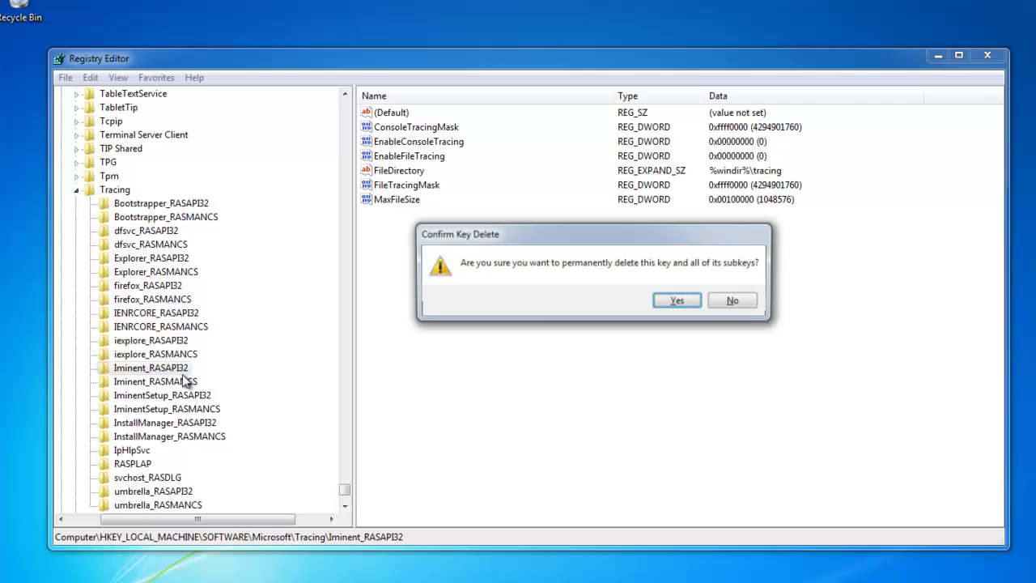
{"action": "key", "text": "Return"}
{"action": "key", "text": "Delete"}
{"action": "key", "text": "Return"}
{"action": "key", "text": "Delete"}
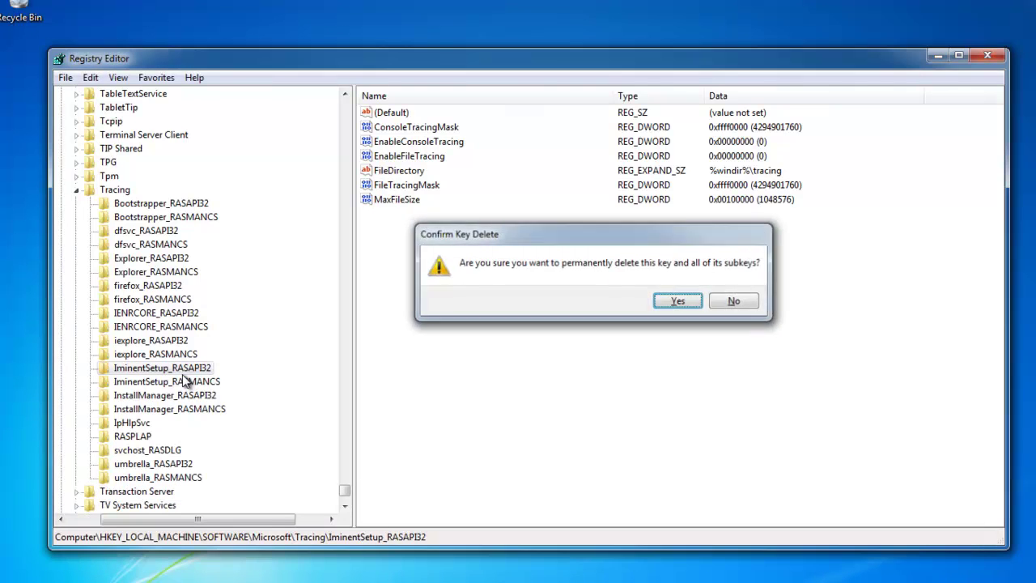
{"action": "key", "text": "Return"}
{"action": "key", "text": "Delete"}
{"action": "key", "text": "Return"}
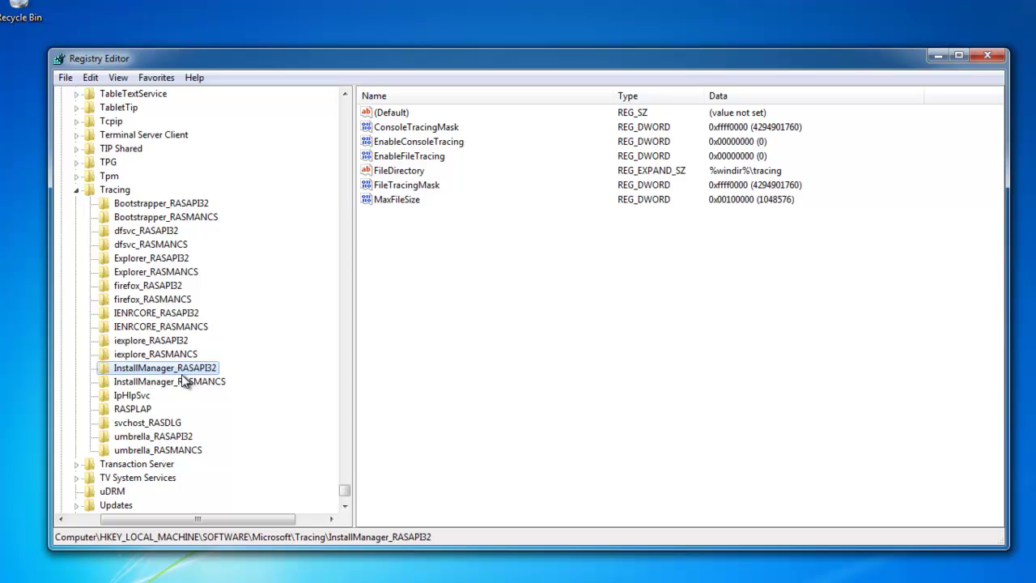
Step: Delete the Iminent program, inst and Bootstrapper folder values from Installer\Folders
{"action": "key", "text": "F3"}
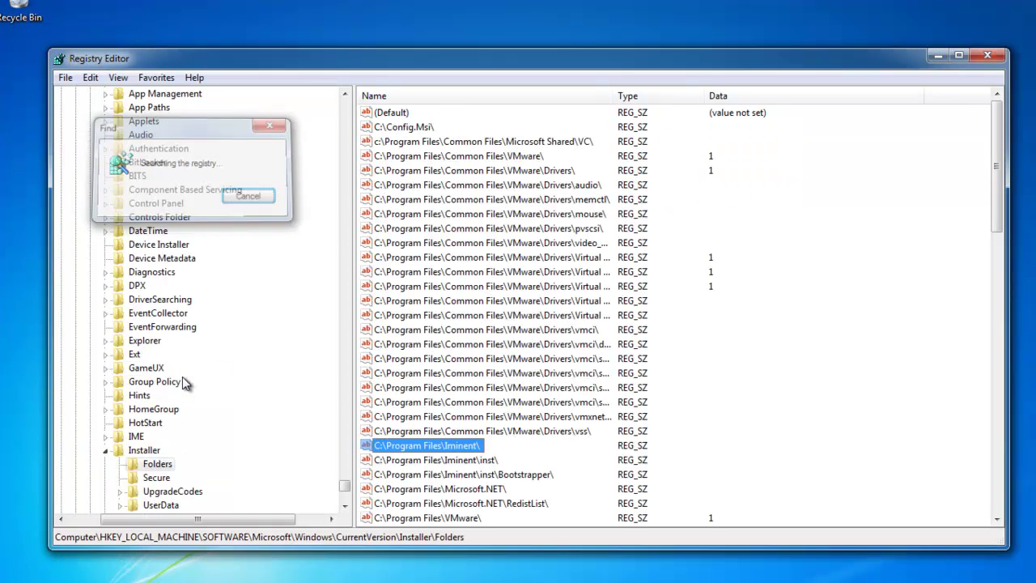
{"action": "key", "text": "Delete"}
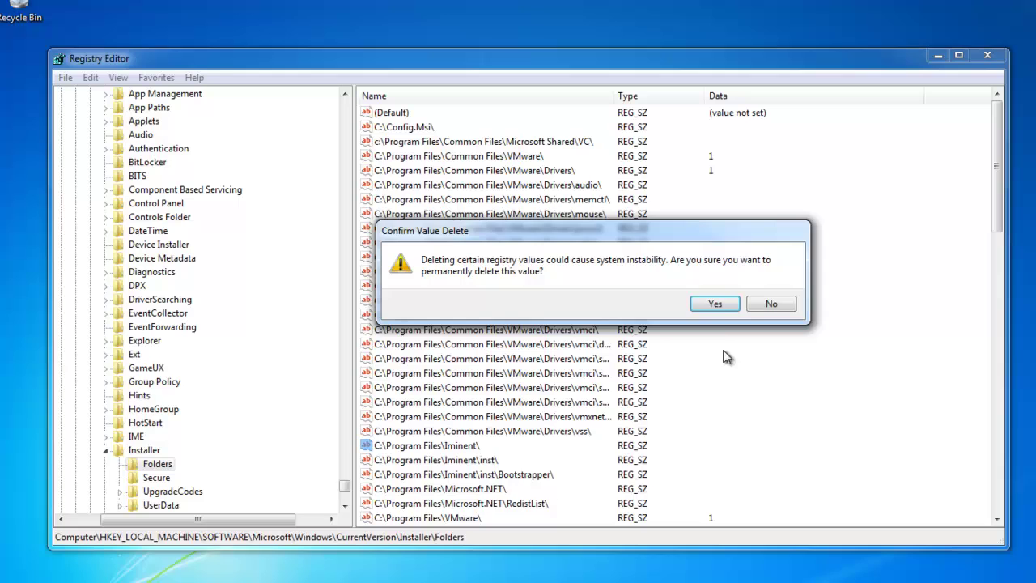
{"action": "left_click", "coordinate": [716, 304]}
{"action": "left_click", "coordinate": [491, 447]}
{"action": "key", "text": "Delete"}
{"action": "key", "text": "Return"}
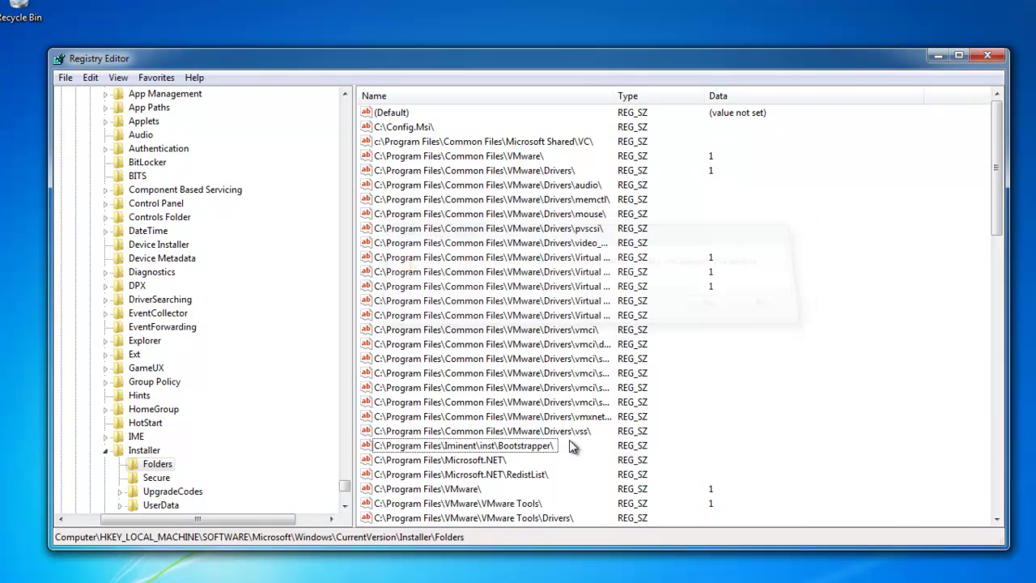
{"action": "left_click", "coordinate": [497, 447]}
{"action": "key", "text": "Delete"}
{"action": "key", "text": "Return"}
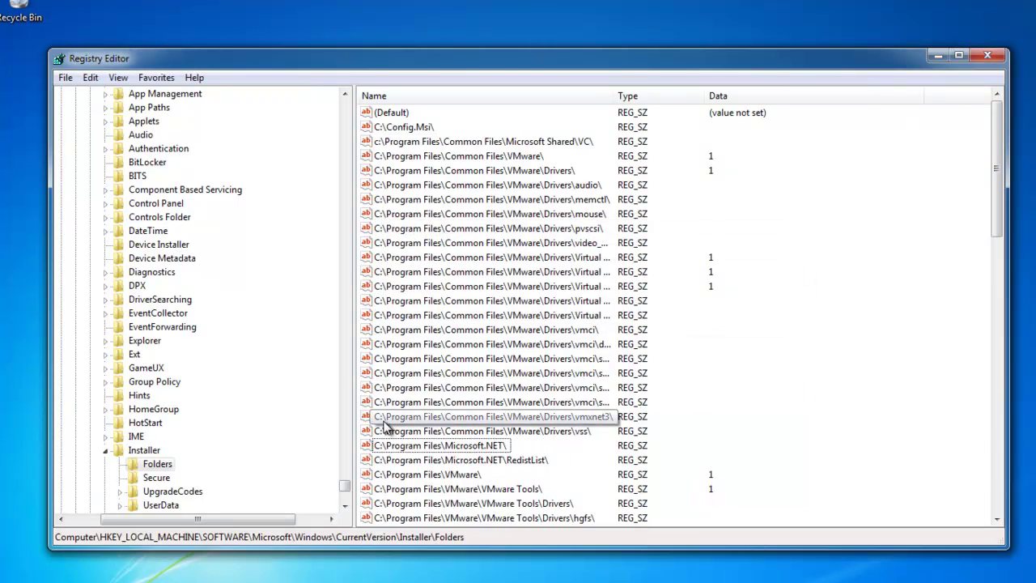
{"action": "key", "text": "F3"}
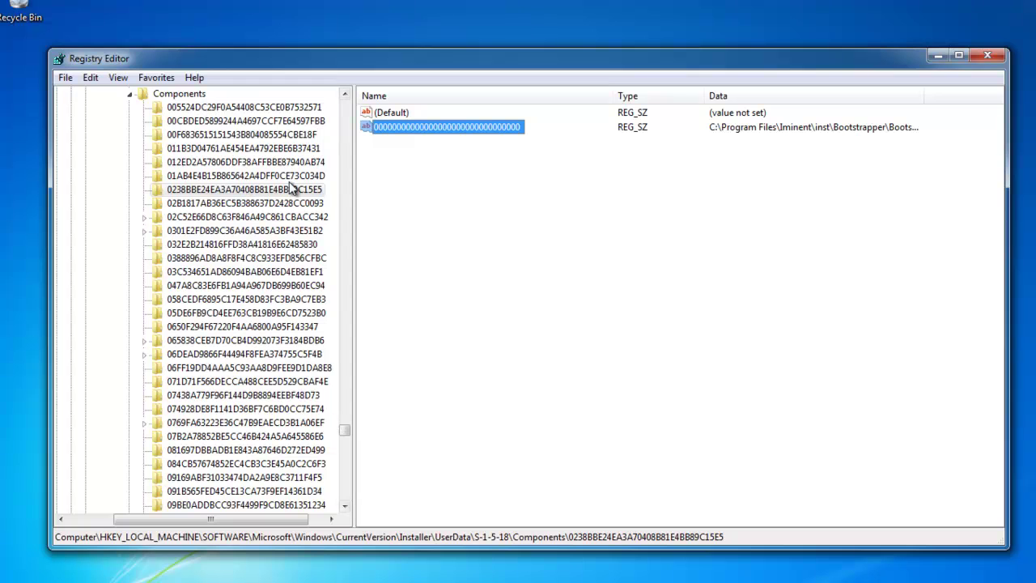
Step: Delete the Bootstrapper, AppInstanceUid and StartWeb.xml component keys until the search finishes
{"action": "left_click", "coordinate": [250, 187]}
{"action": "key", "text": "Delete"}
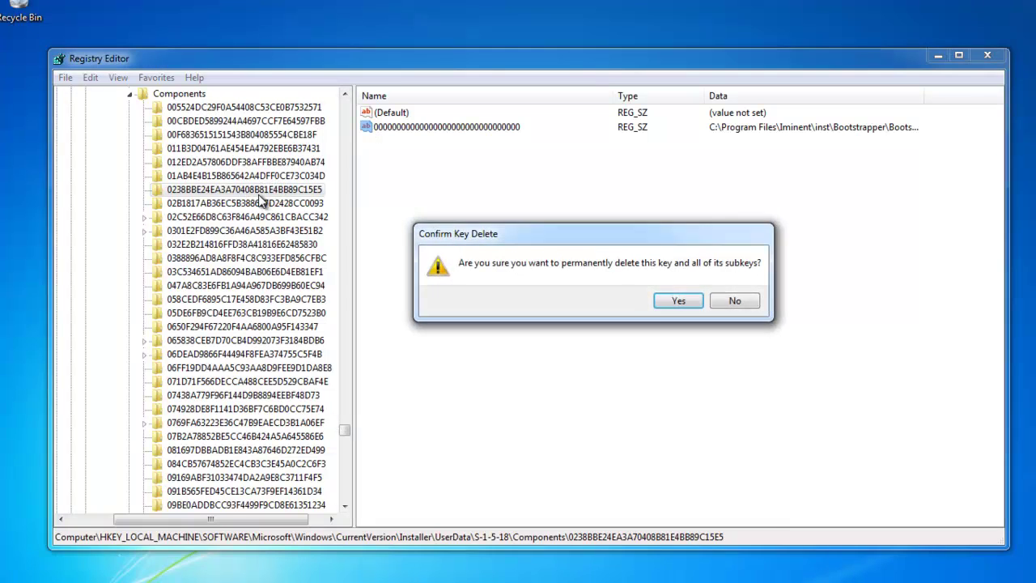
{"action": "key", "text": "Return"}
{"action": "key", "text": "F3"}
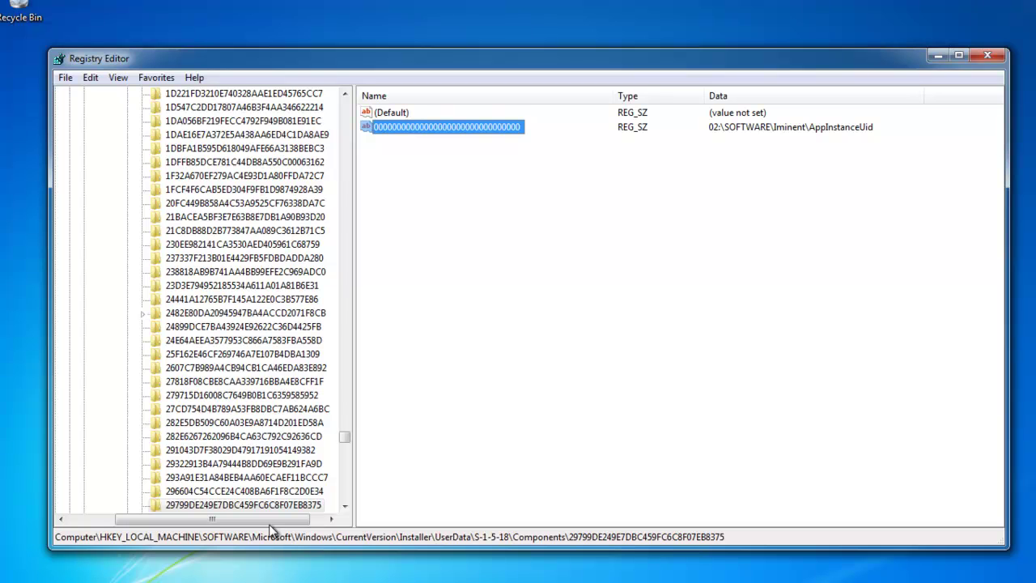
{"action": "left_click", "coordinate": [249, 507]}
{"action": "key", "text": "Delete"}
{"action": "key", "text": "Return"}
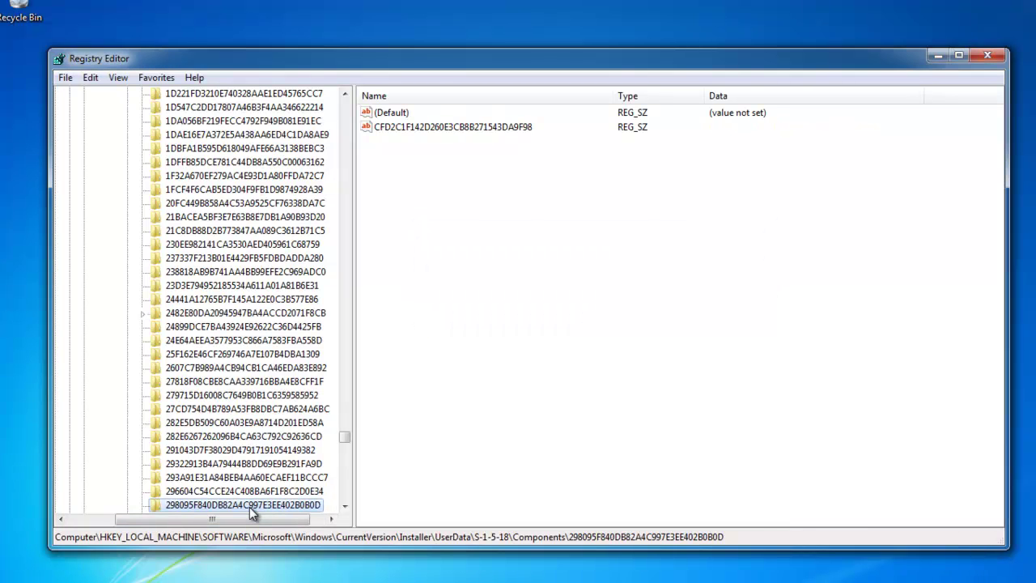
{"action": "key", "text": "F3"}
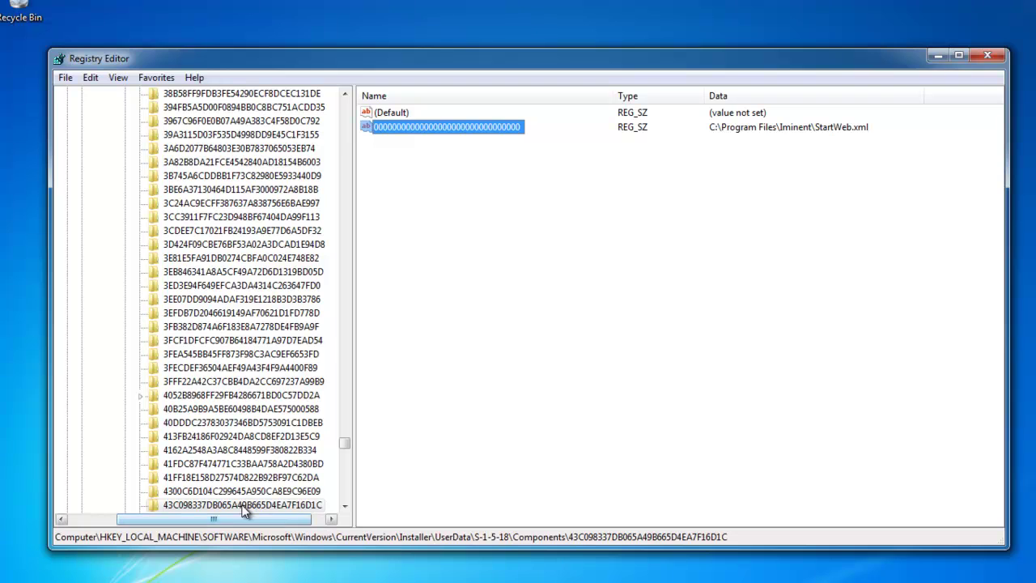
{"action": "left_click", "coordinate": [221, 504]}
{"action": "key", "text": "Delete"}
{"action": "key", "text": "Return"}
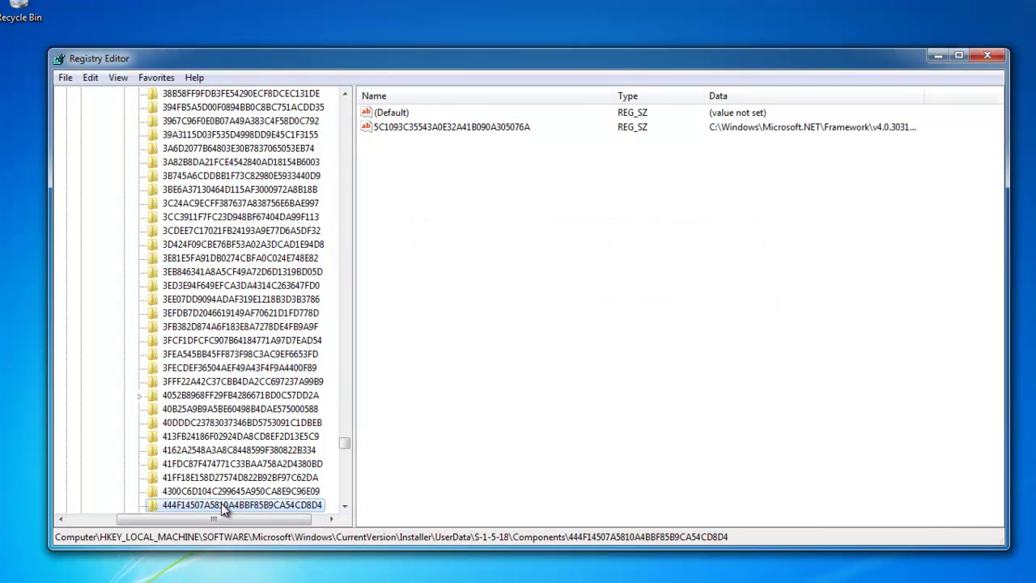
{"action": "key", "text": "F3"}
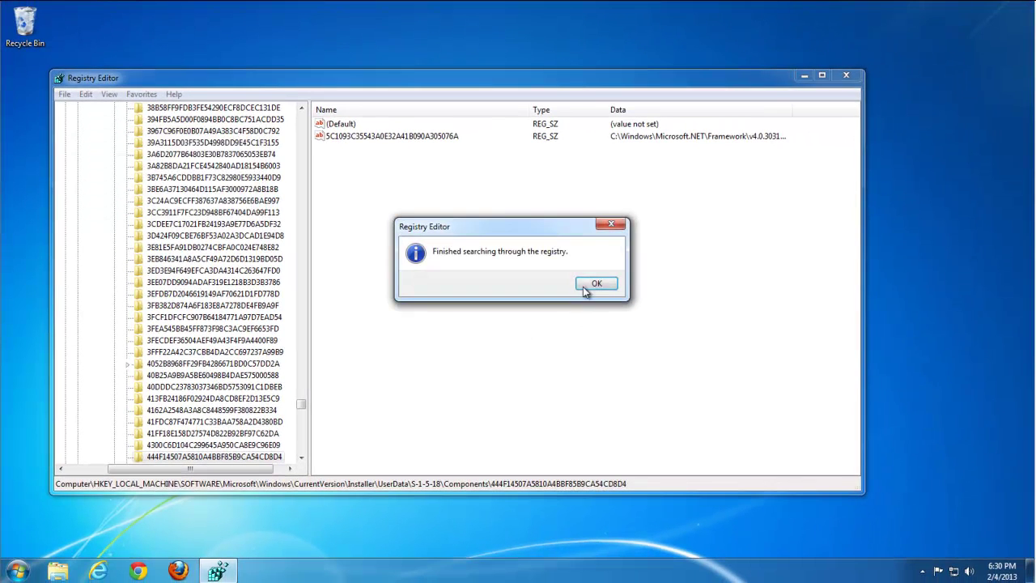
Step: Close Registry Editor and search the whole computer for 'iminent', listing 18 items
{"action": "left_click", "coordinate": [596, 283]}
{"action": "left_click", "coordinate": [856, 76]}
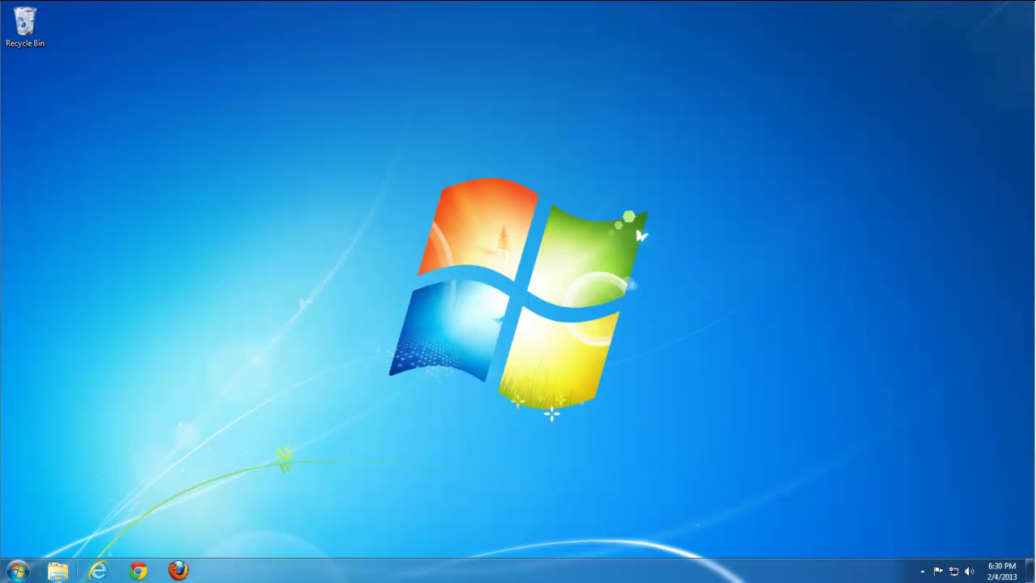
{"action": "left_click", "coordinate": [16, 572]}
{"action": "type", "text": "im"}
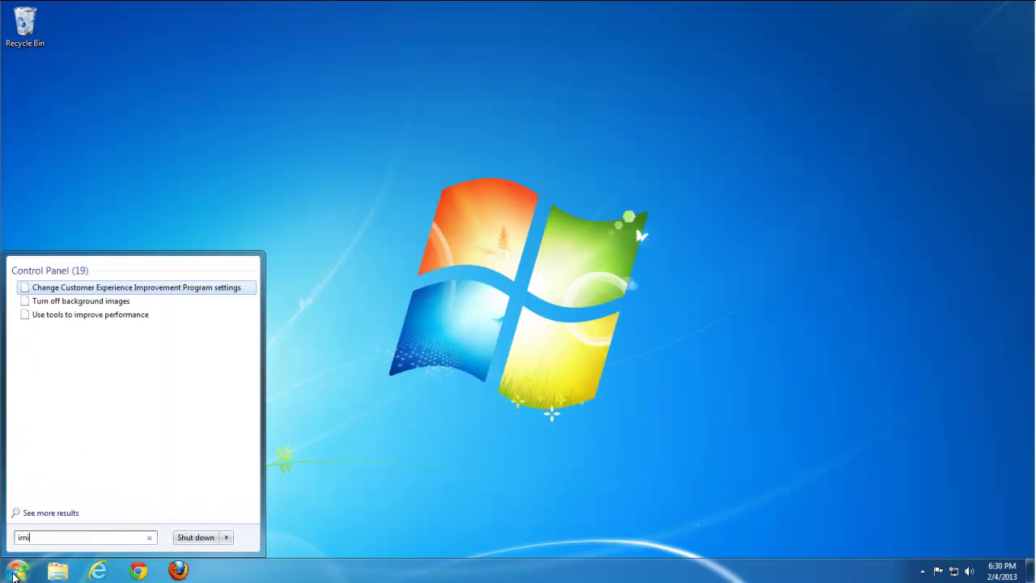
{"action": "type", "text": "inent"}
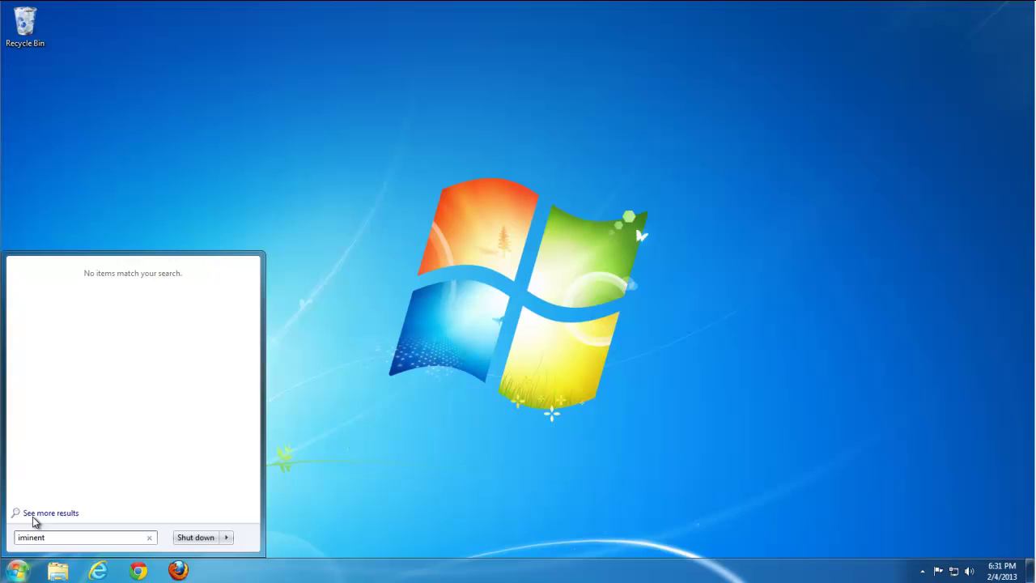
{"action": "left_click", "coordinate": [33, 513]}
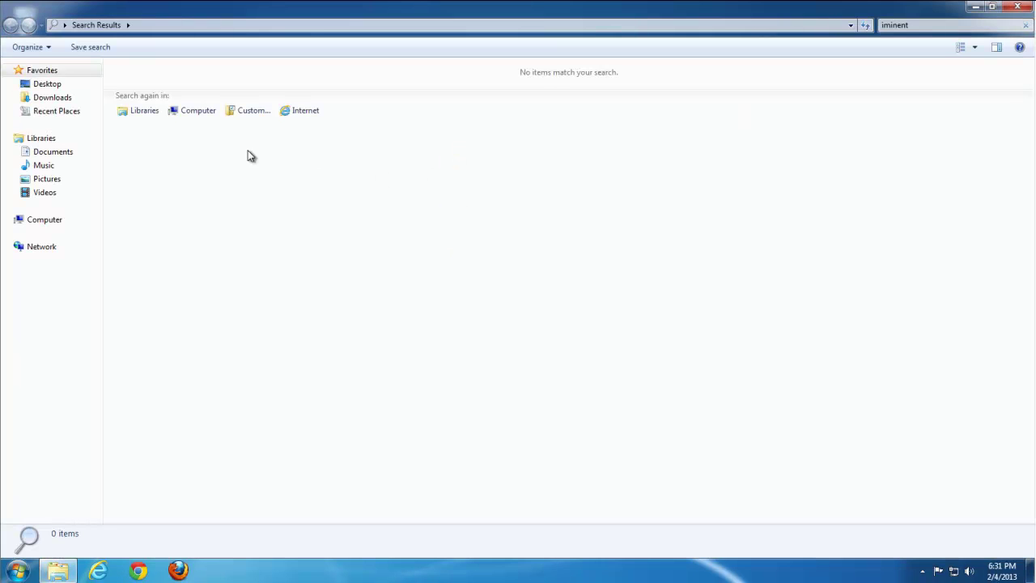
{"action": "left_click", "coordinate": [202, 110]}
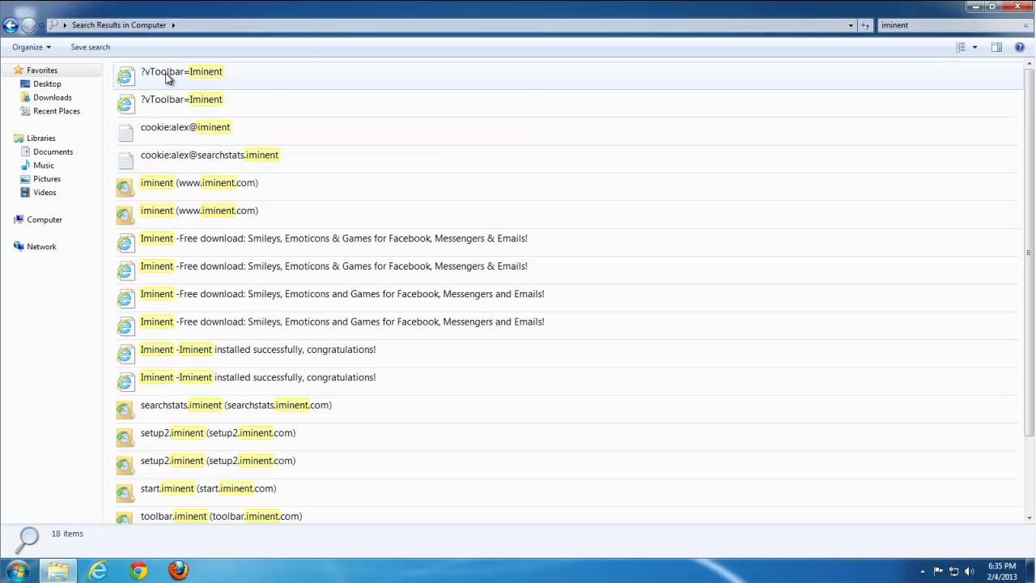
{"action": "left_click", "coordinate": [166, 77]}
{"action": "key", "text": "Delete"}
{"action": "key", "text": "Return"}
{"action": "left_click", "coordinate": [212, 129]}
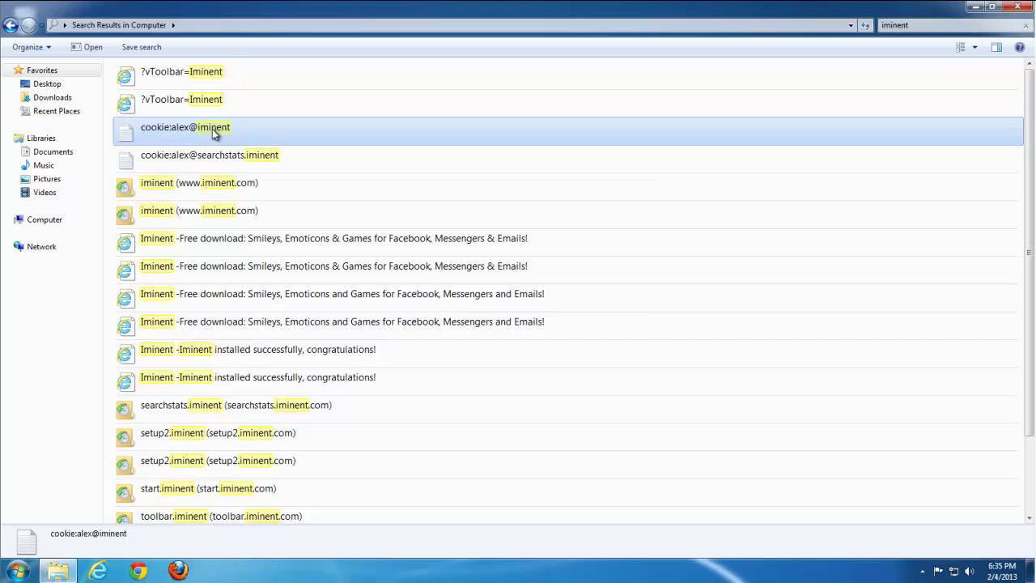
{"action": "key", "text": "Delete"}
{"action": "key", "text": "Return"}
{"action": "left_click", "coordinate": [213, 185]}
{"action": "key", "text": "Delete"}
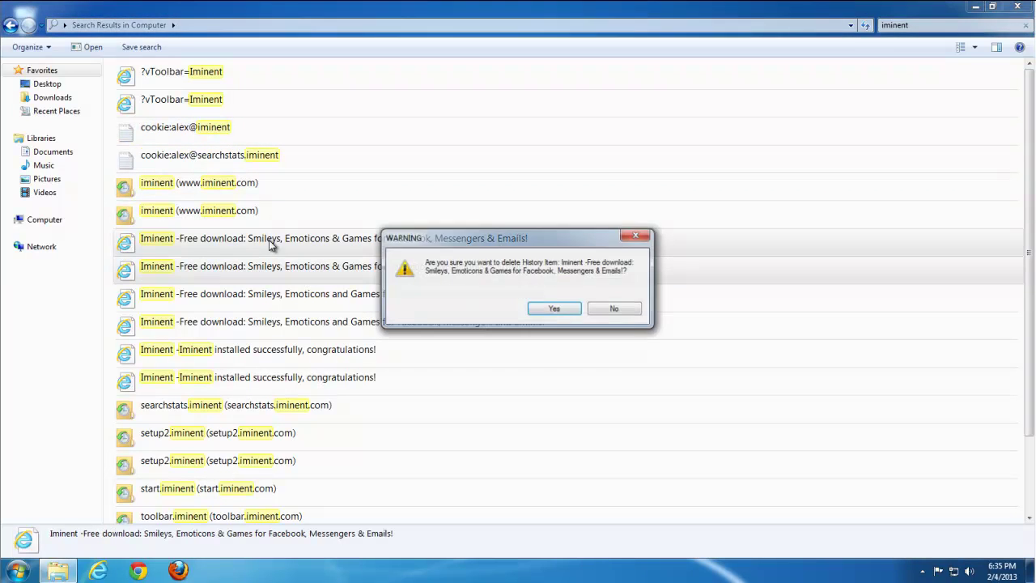
{"action": "key", "text": "Return"}
Step: Permanently delete the Smileys, Emoticons and Games shortcuts plus the searchstats and setup2 iminent entries
{"action": "left_click", "coordinate": [224, 296]}
{"action": "key", "text": "Delete"}
{"action": "left_click", "coordinate": [554, 308]}
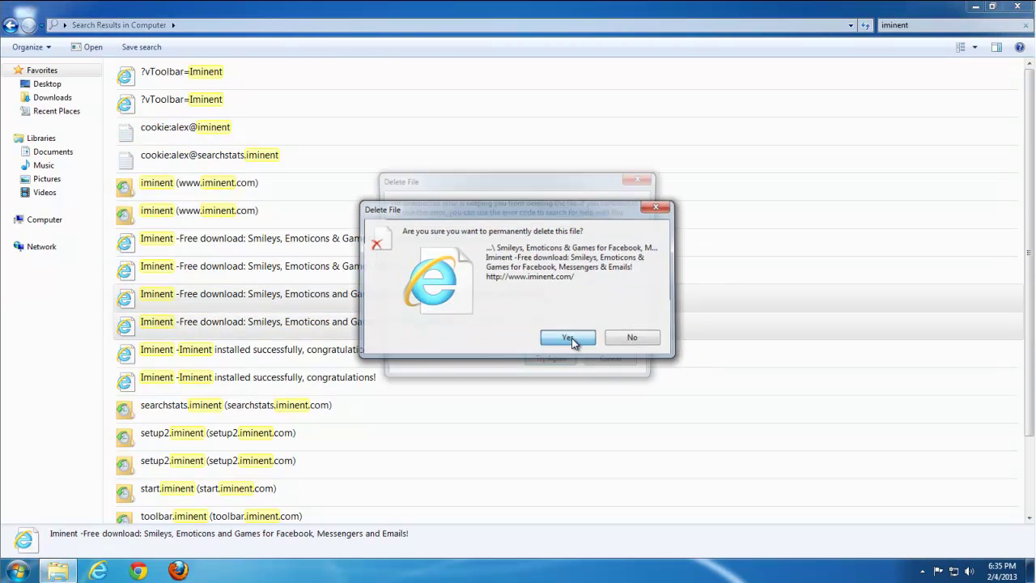
{"action": "scroll", "coordinate": [238, 400], "scroll_direction": "down", "scroll_amount": 2}
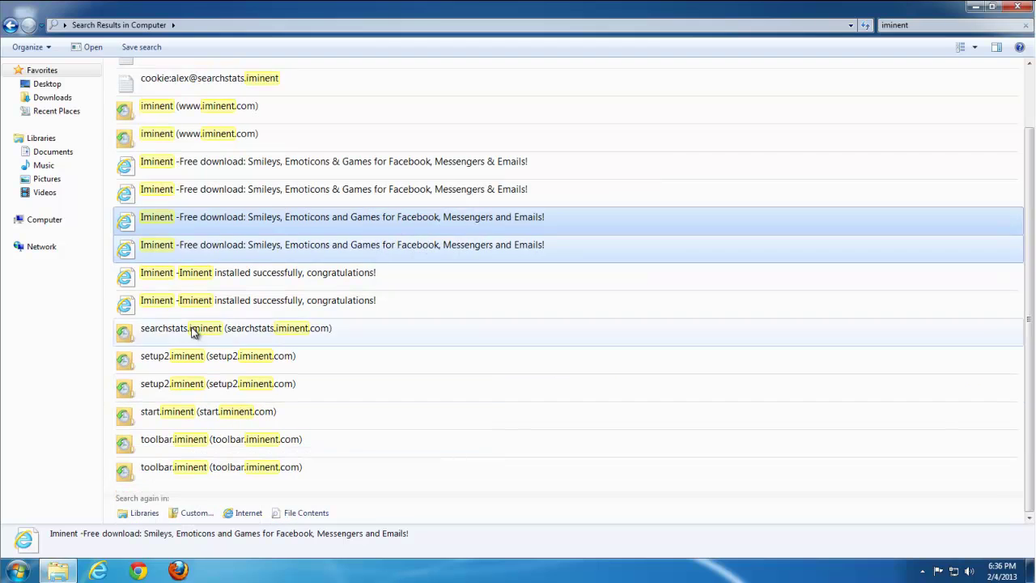
{"action": "left_click", "coordinate": [257, 329]}
{"action": "key", "text": "Delete"}
{"action": "key", "text": "Return"}
{"action": "left_click", "coordinate": [184, 370]}
{"action": "key", "text": "Delete"}
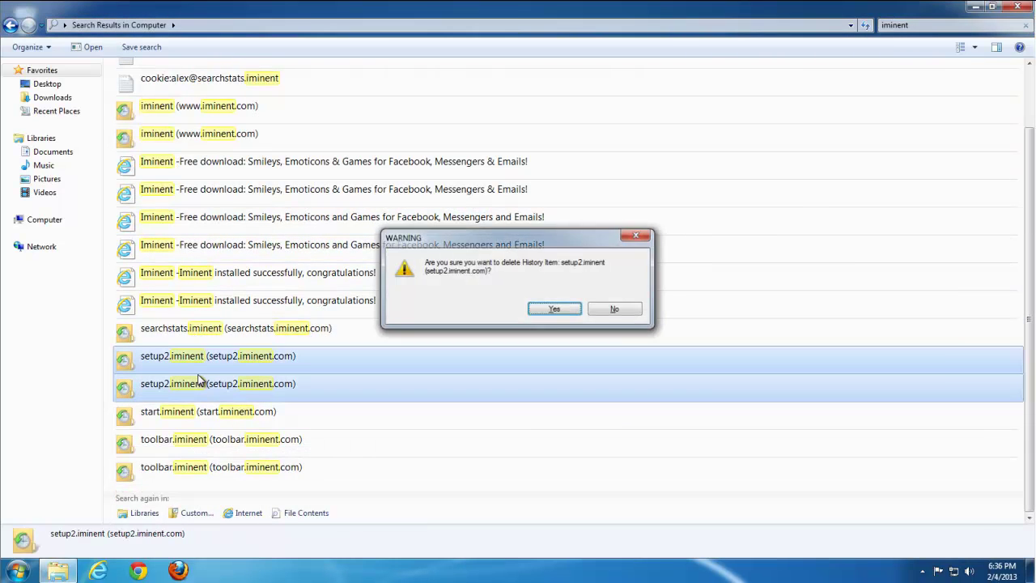
{"action": "key", "text": "Return"}
Step: Delete the start.iminent and both toolbar.iminent entries, then re-run the iminent search for leftovers
{"action": "left_click", "coordinate": [197, 412]}
{"action": "key", "text": "Delete"}
{"action": "key", "text": "Return"}
{"action": "left_click", "coordinate": [203, 439]}
{"action": "left_click", "coordinate": [203, 457], "text": "shift"}
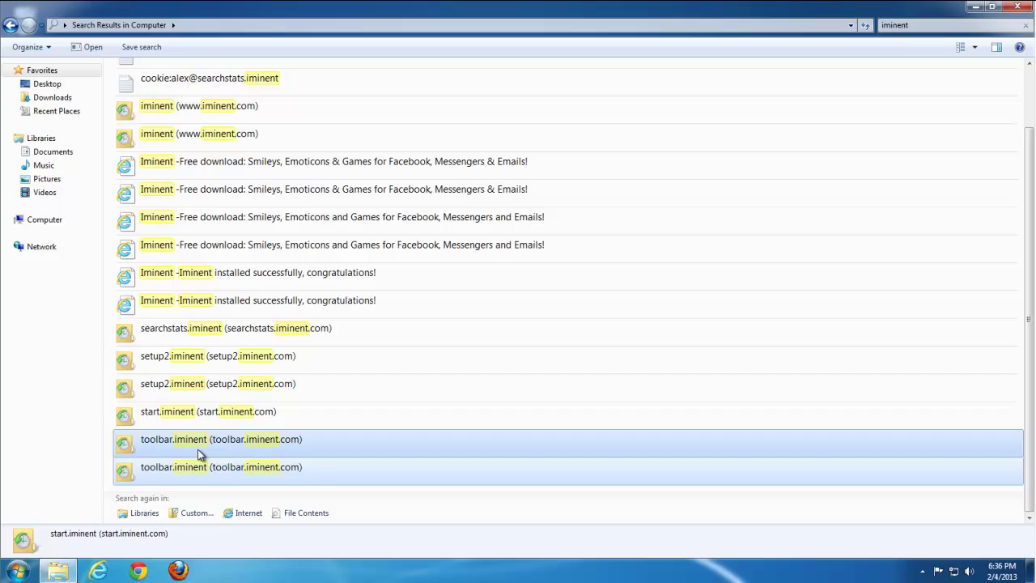
{"action": "key", "text": "Delete"}
{"action": "key", "text": "Return"}
{"action": "left_click", "coordinate": [230, 25]}
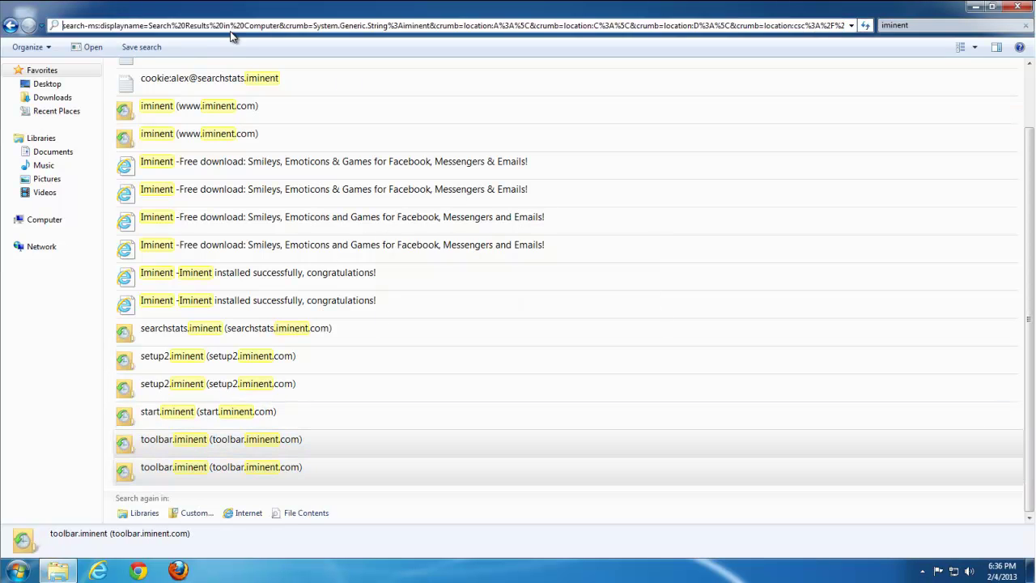
{"action": "key", "text": "Return"}
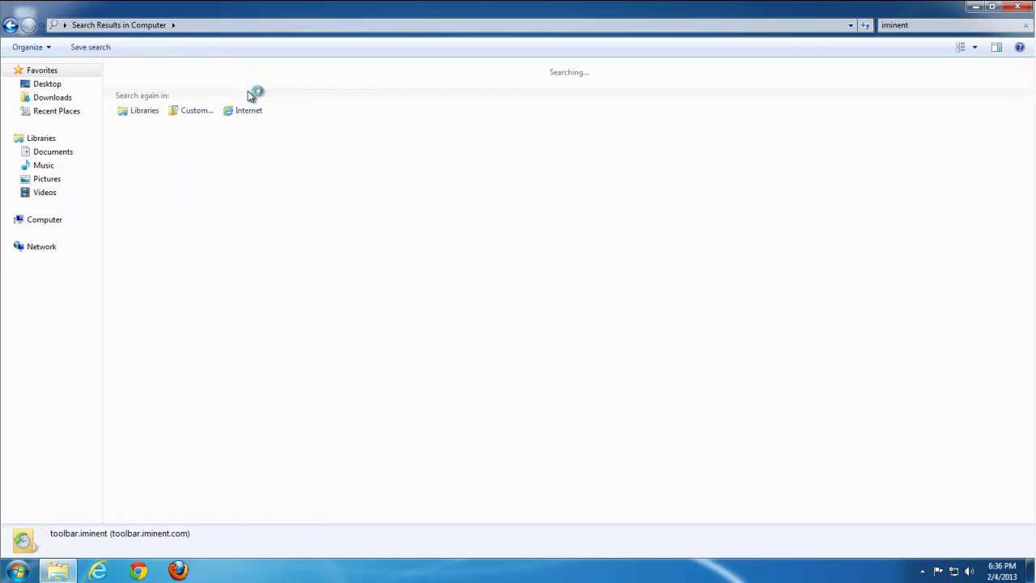